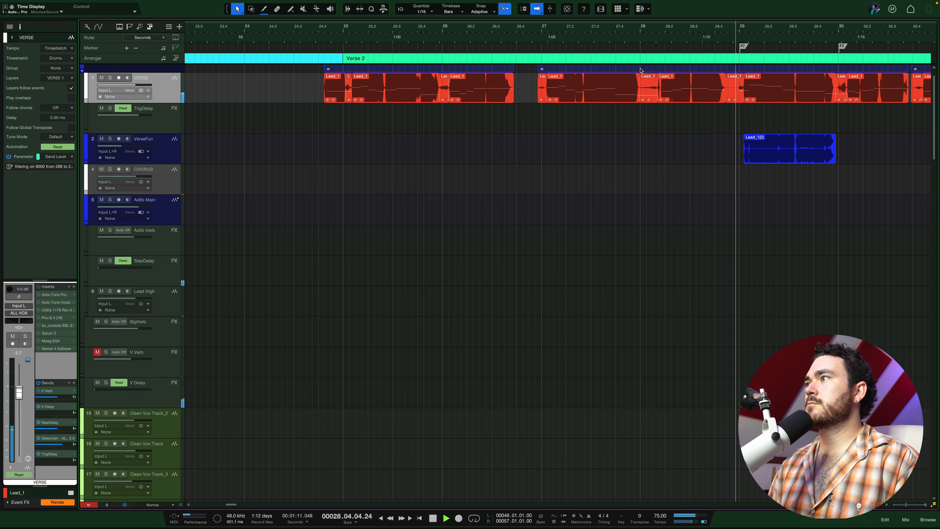
Play through the Verse 2 section of the arrangement and listen to the vocal tracks.
scroll(641, 70, "right", 5)
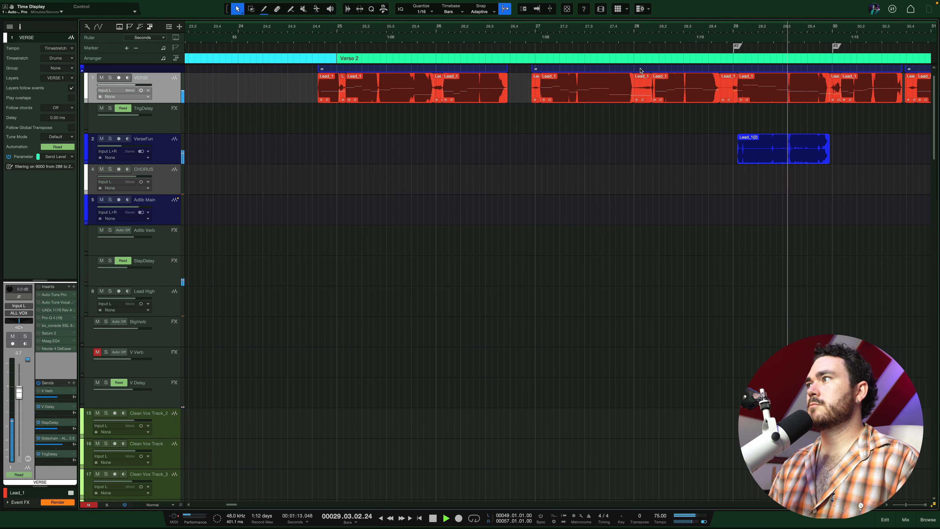
scroll(630, 86, "down", 5)
scroll(629, 86, "down", 2)
key("f")
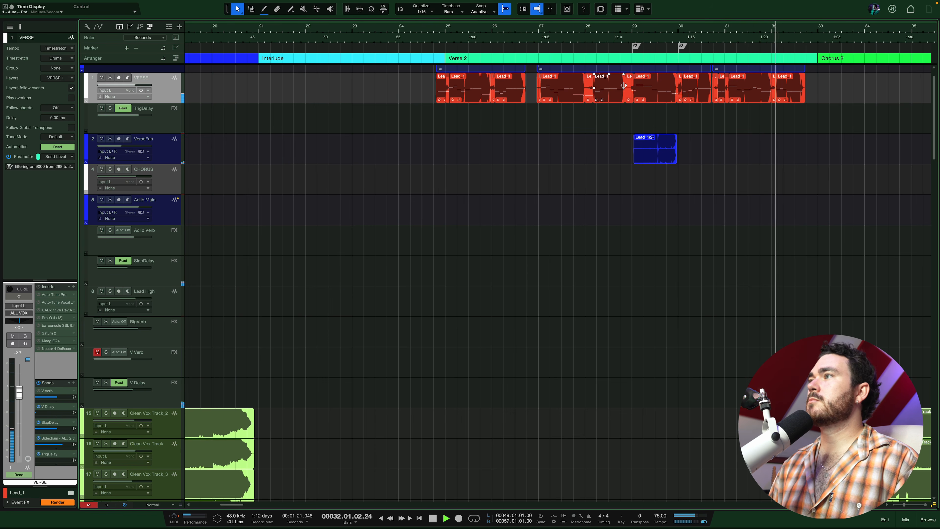
key("space")
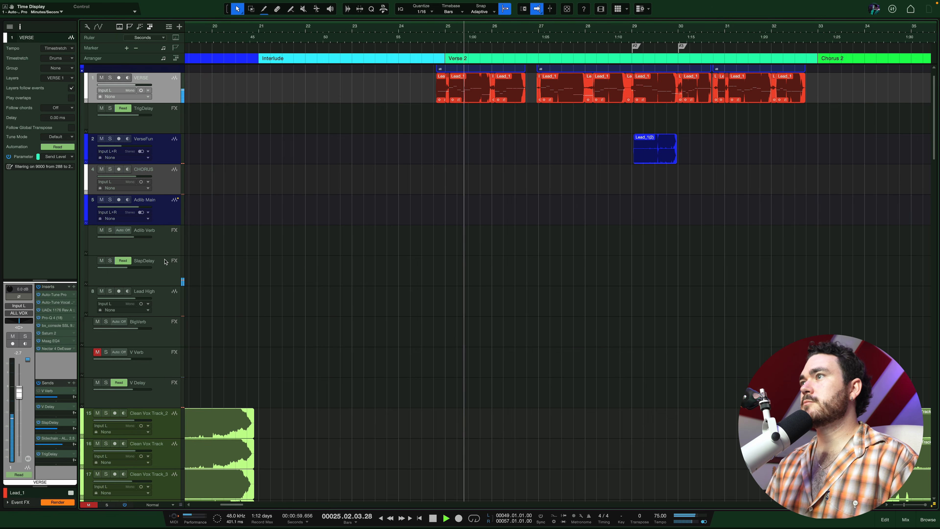
Enlarge the track heights, check the mixer console, and listen to the rest of Verse 2.
scroll(165, 262, "up", 1)
scroll(278, 213, "up", 3)
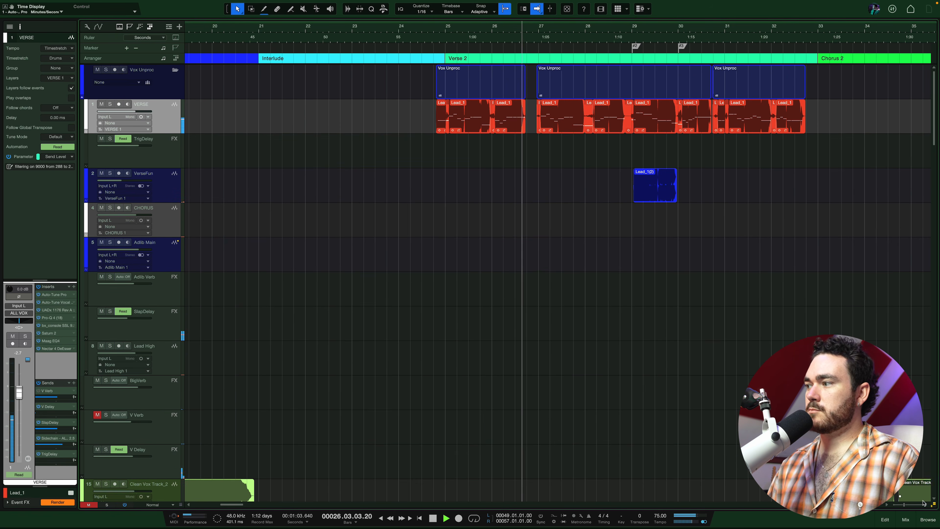
key("F3")
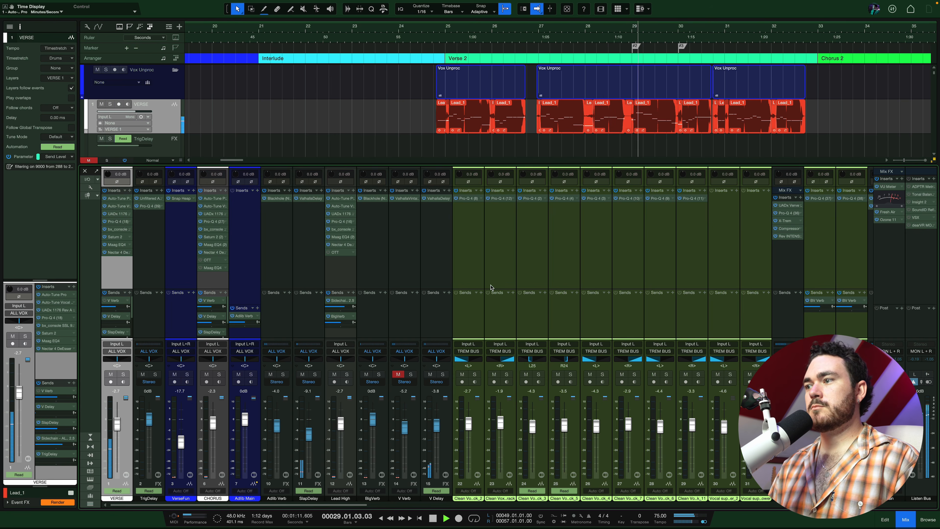
key("Tab")
key("Tab")
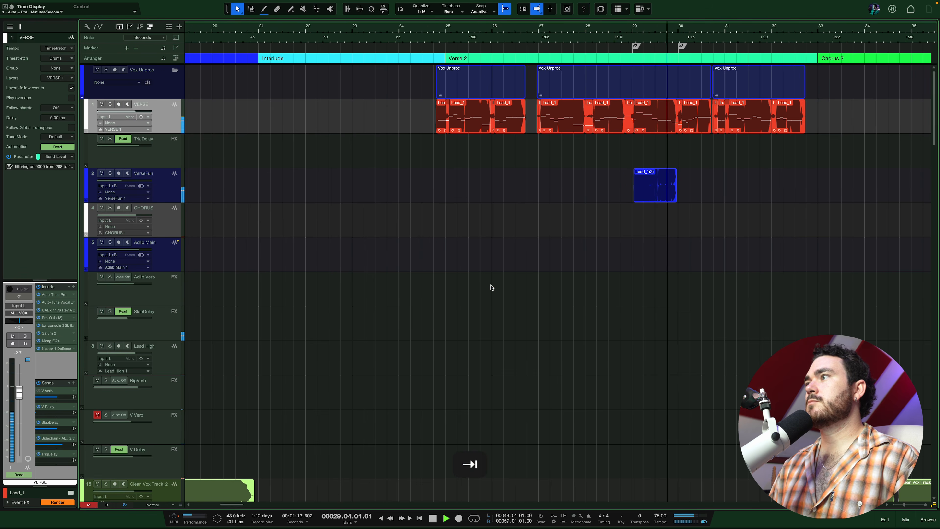
scroll(491, 288, "right", 1)
scroll(491, 288, "right", 1)
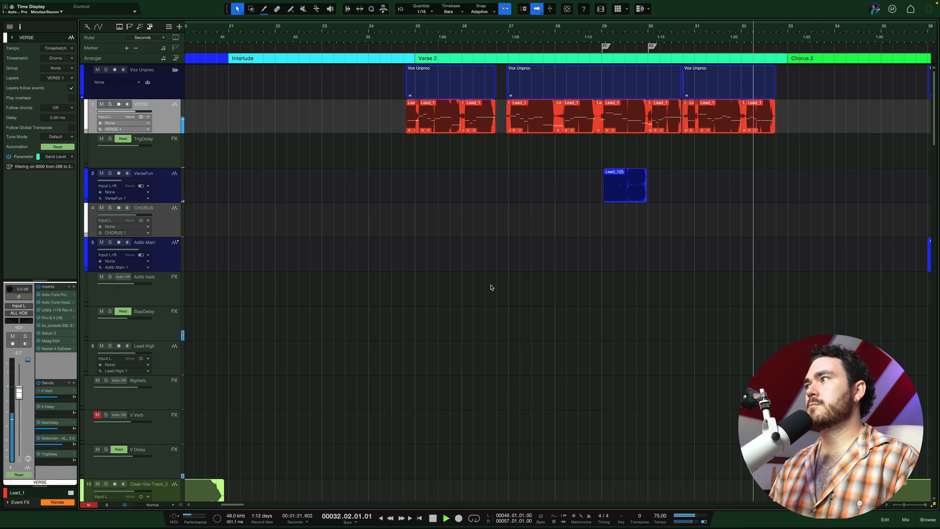
key("space")
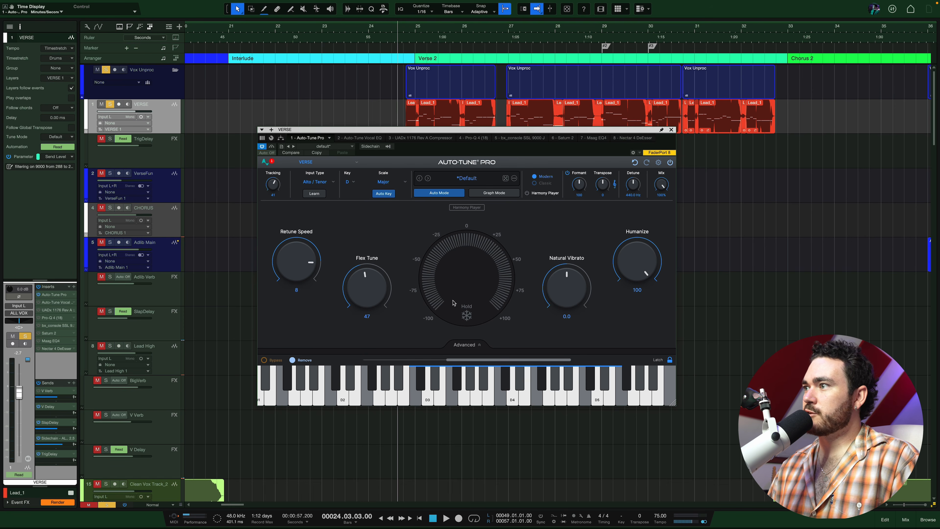
Play the soloed VERSE vocal to hear the Auto-Tune Pro pitch correction.
key("space")
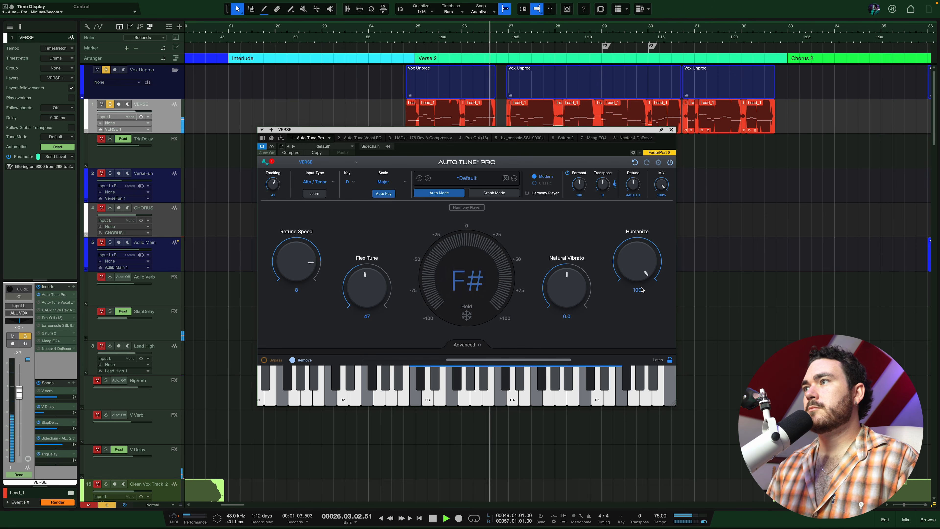
key("space")
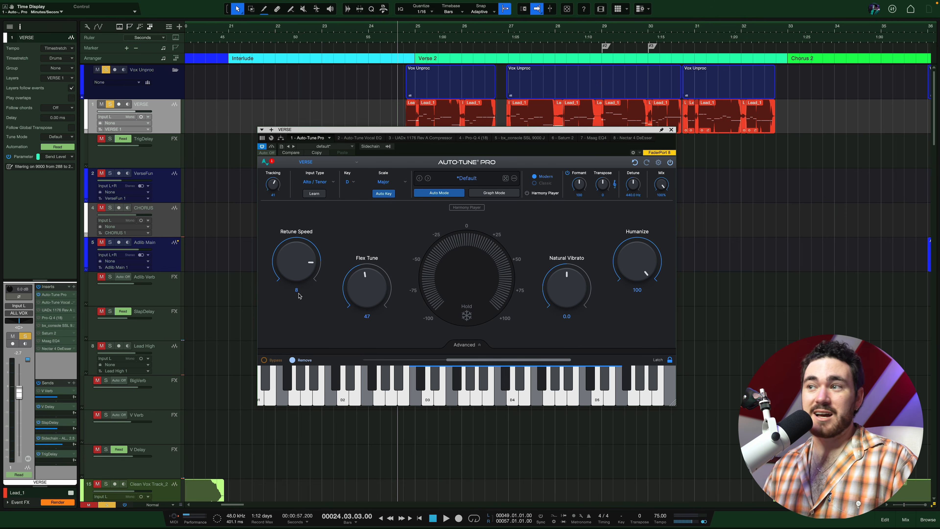
Enable Auto-Tune Vocal EQ on the VERSE track and audition its band 2 in solo during playback.
left_click(48, 303)
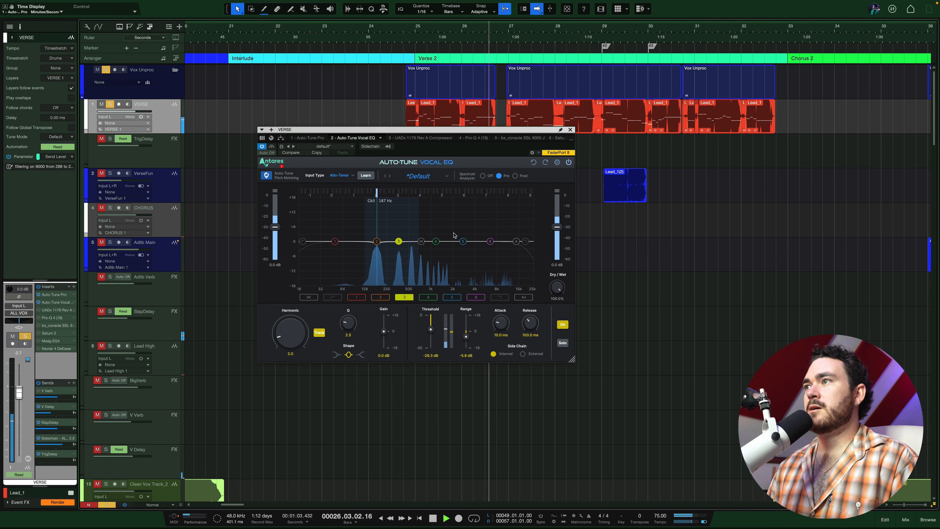
key("space")
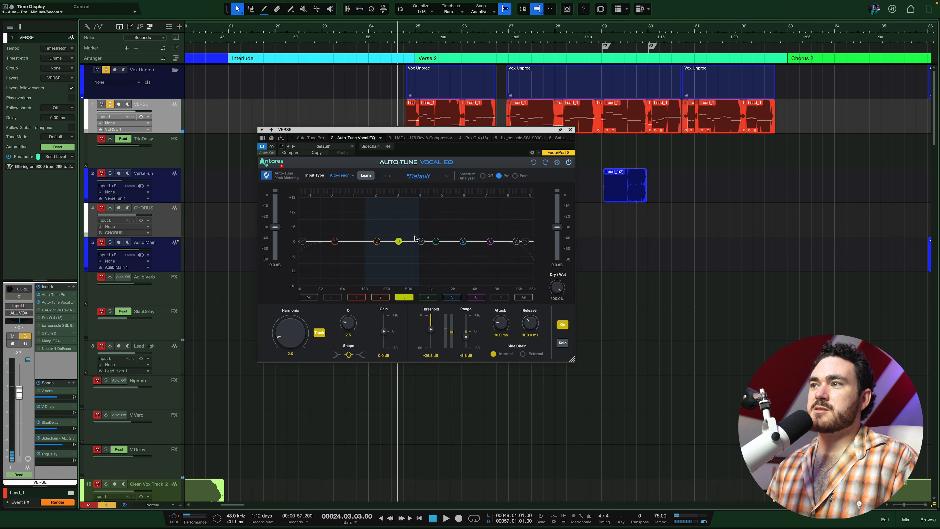
left_click(381, 297)
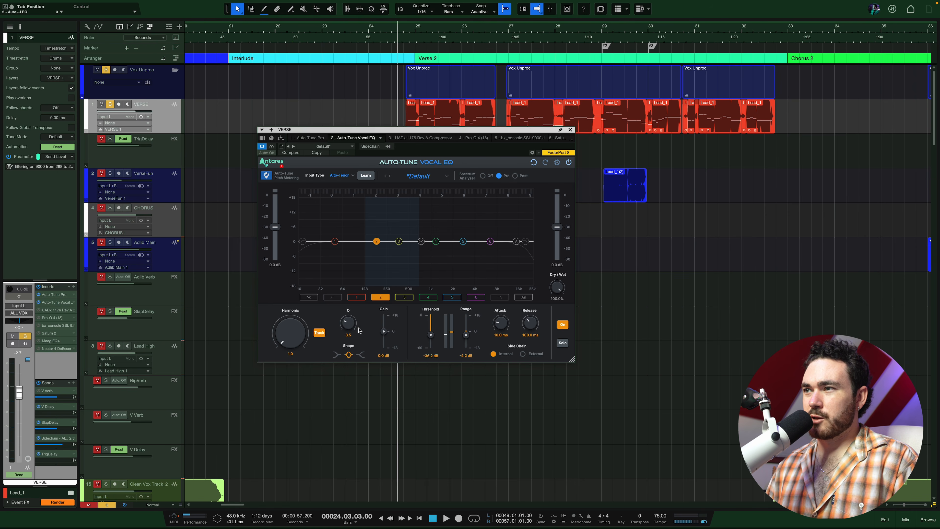
left_click(563, 343)
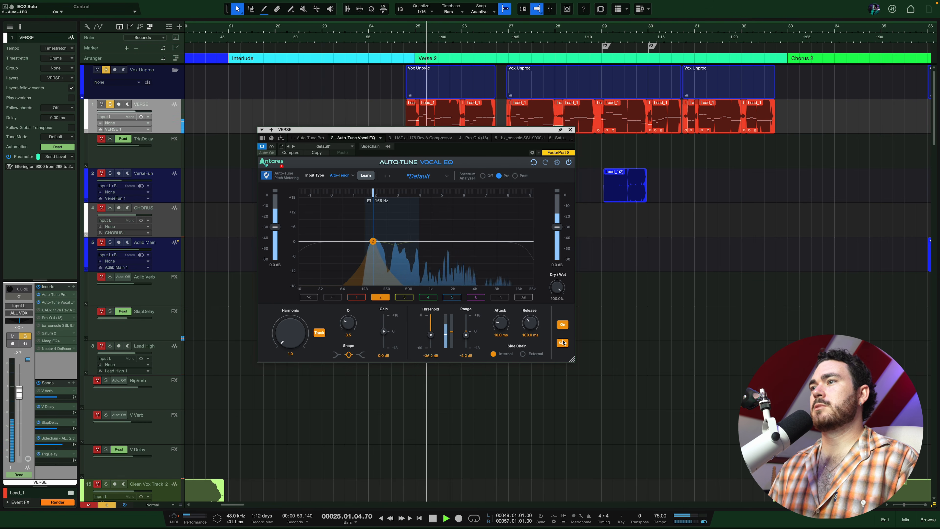
key("space")
left_click(562, 342)
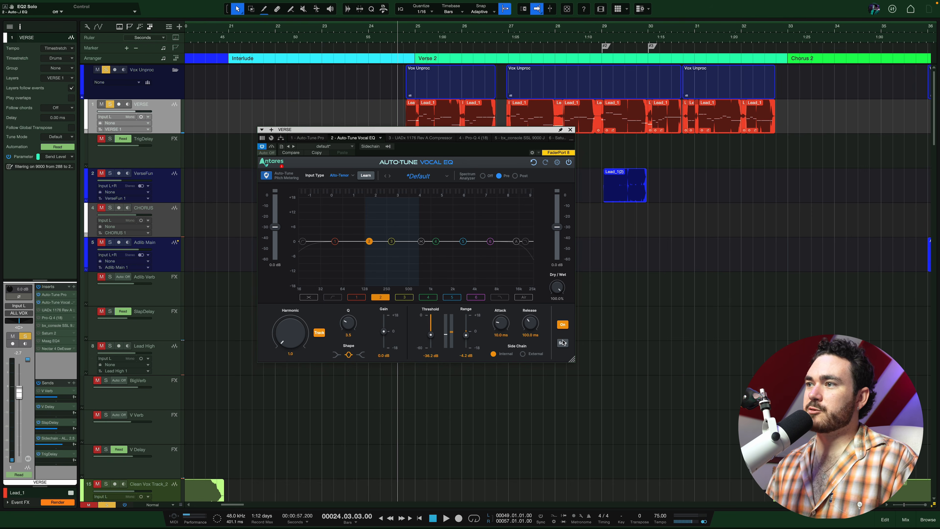
Audition band 3 of Auto-Tune Vocal EQ in solo during playback, then turn its solo off.
left_click(409, 296)
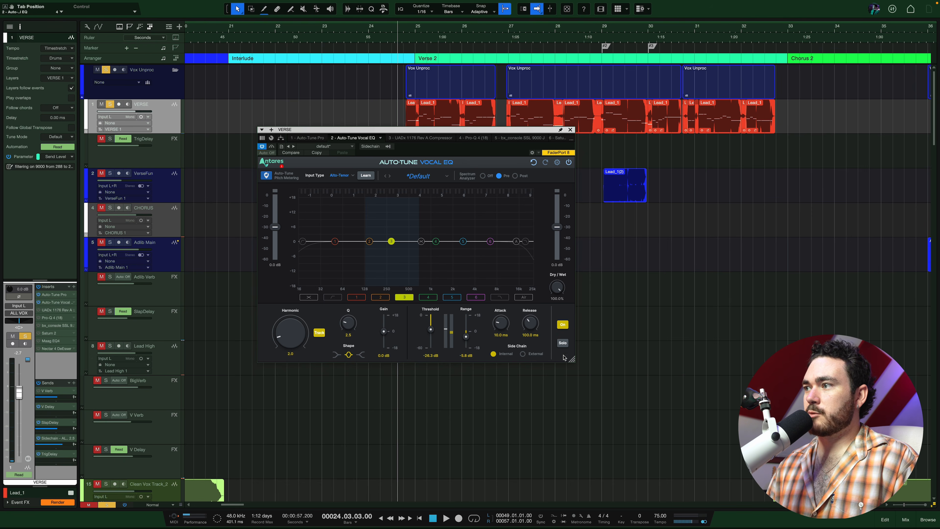
left_click(561, 342)
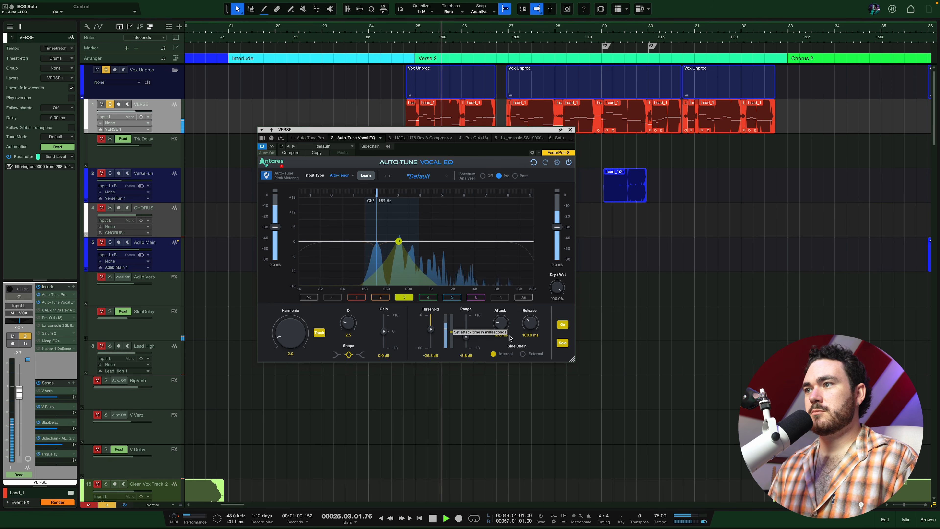
key("space")
left_click(562, 343)
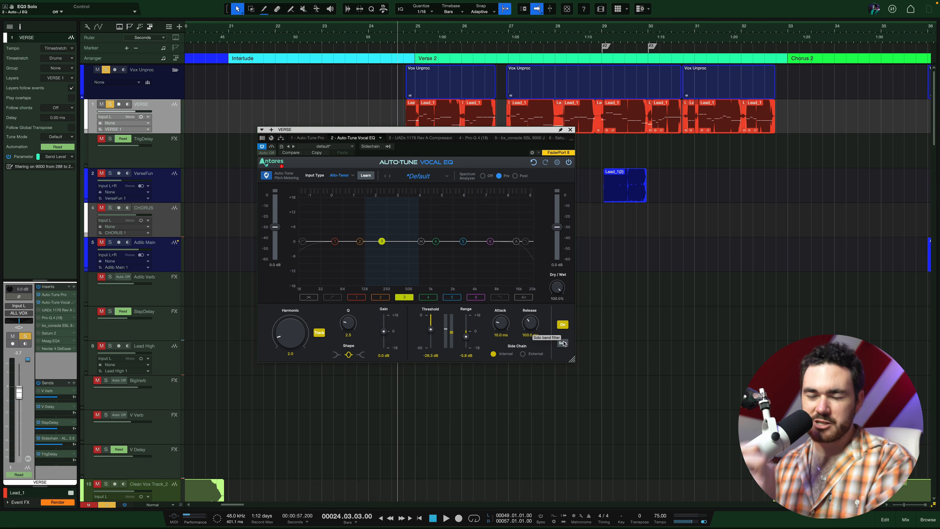
Select band 2 in Auto-Tune Vocal EQ and play the vocal through the full EQ.
left_click(377, 297)
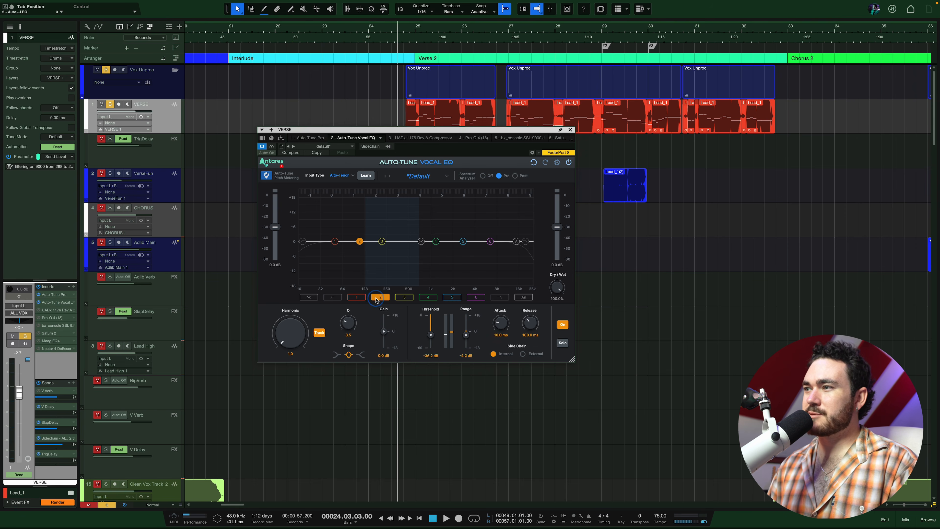
key("space")
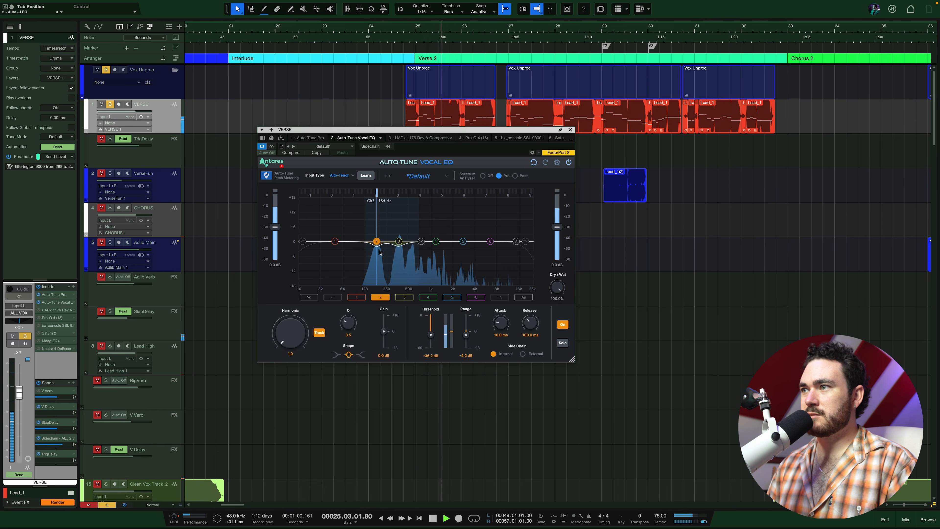
key("space")
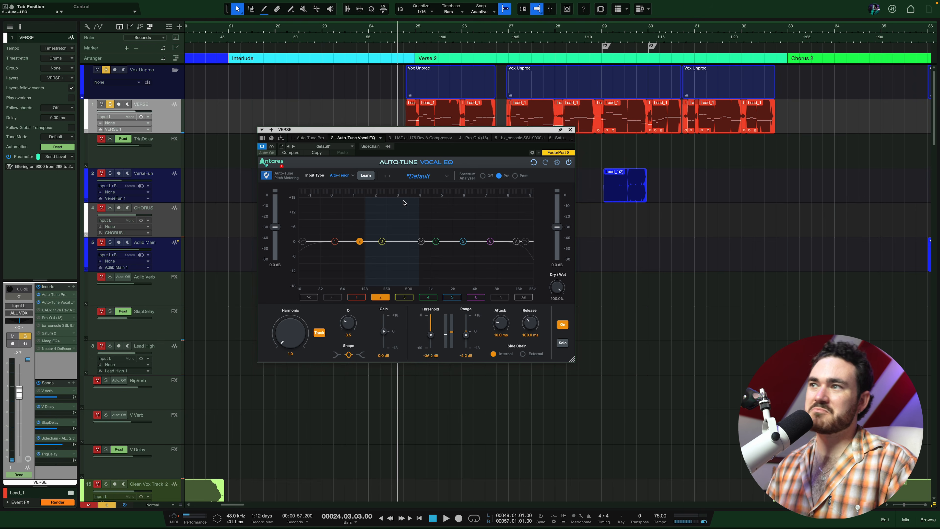
Enable the UADx 1176 Rev A Compressor on the VERSE track and compare the vocal with it bypassed and active.
left_click(431, 137)
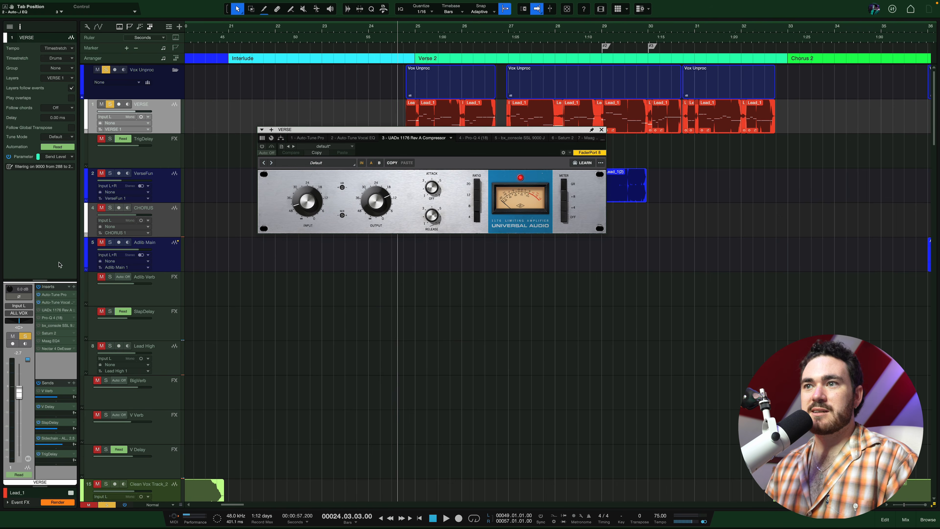
left_click(39, 311)
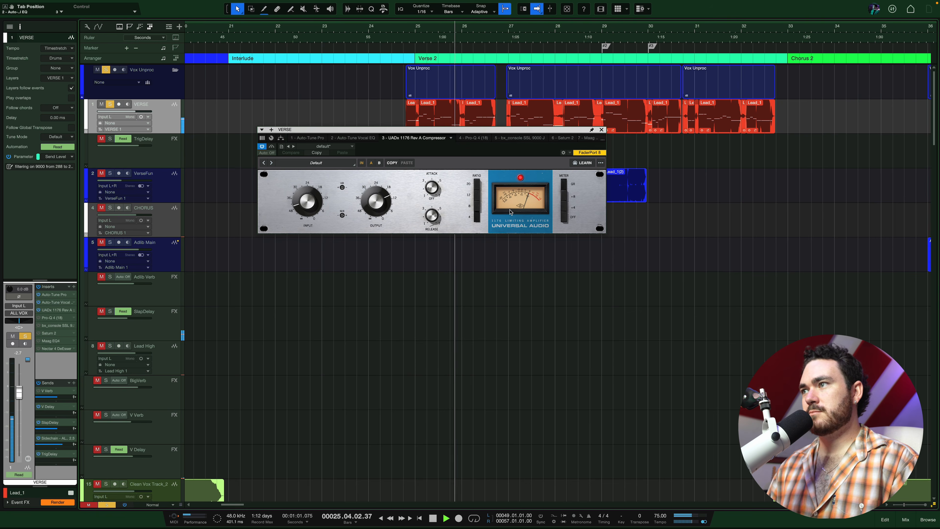
left_click(272, 147)
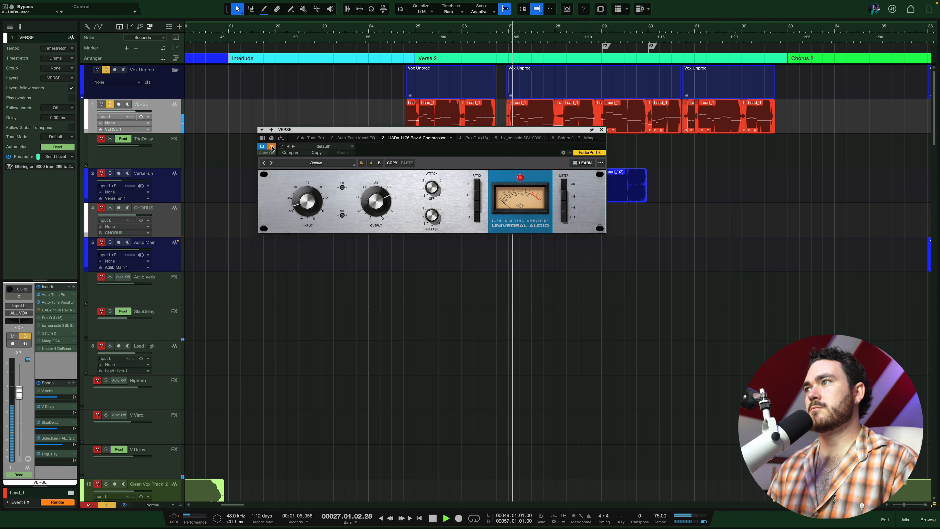
left_click(272, 146)
key("space")
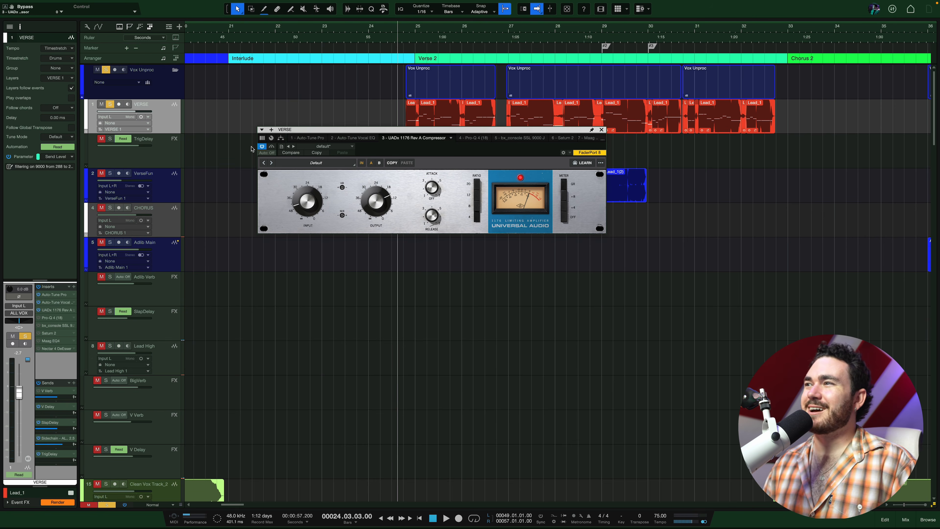
Enable Pro-Q 4 on the VERSE track and audition its 160 Hz band in solo during playback.
left_click(55, 317)
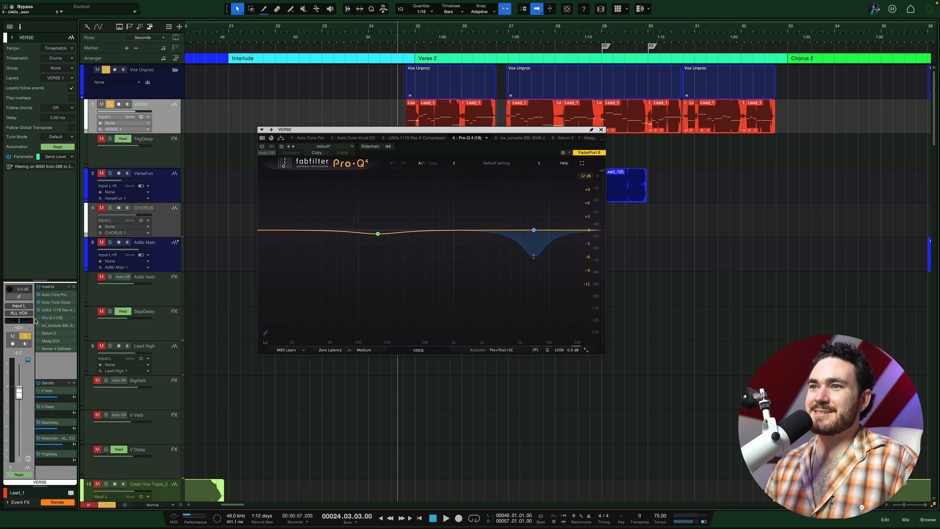
left_click(40, 318)
key("space")
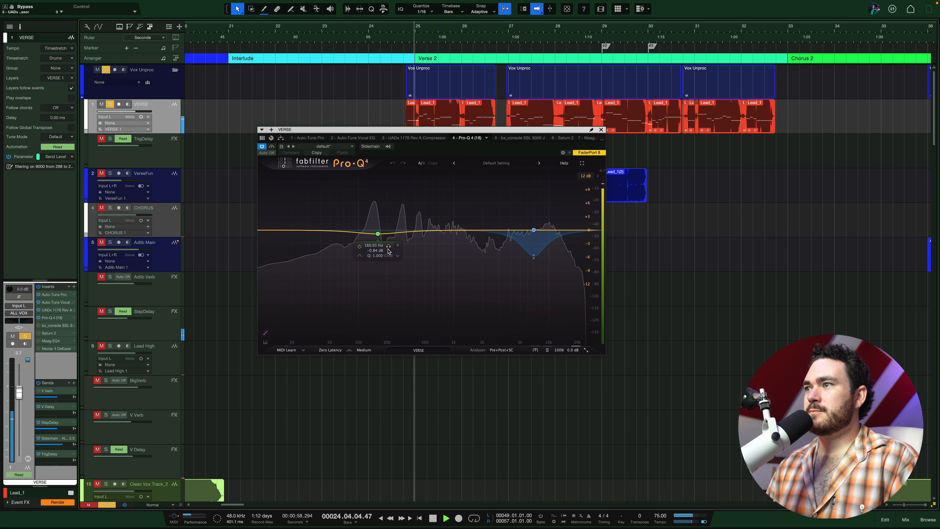
left_click(388, 249)
key("space")
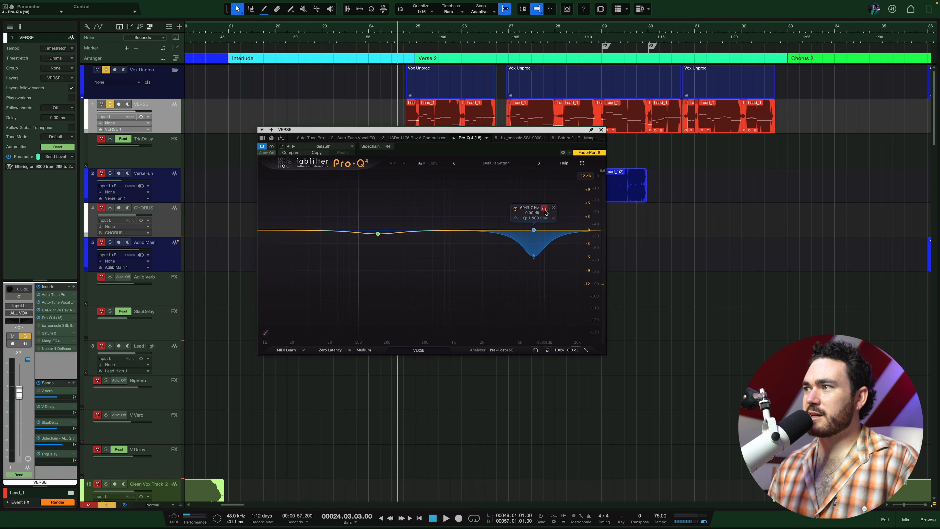
Check the options of Pro-Q 4's high-frequency dynamic band and replay the vocal from bar 26 to hear it.
right_click(533, 230)
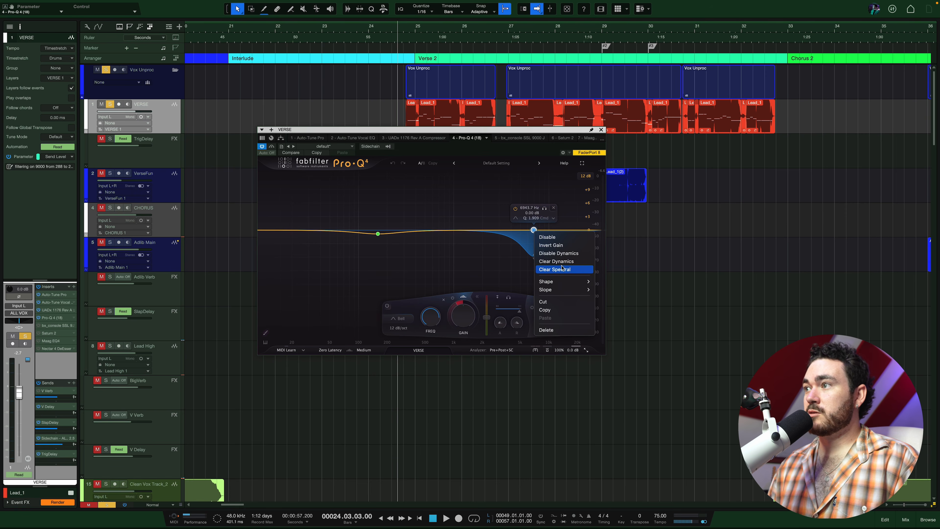
left_click(467, 273)
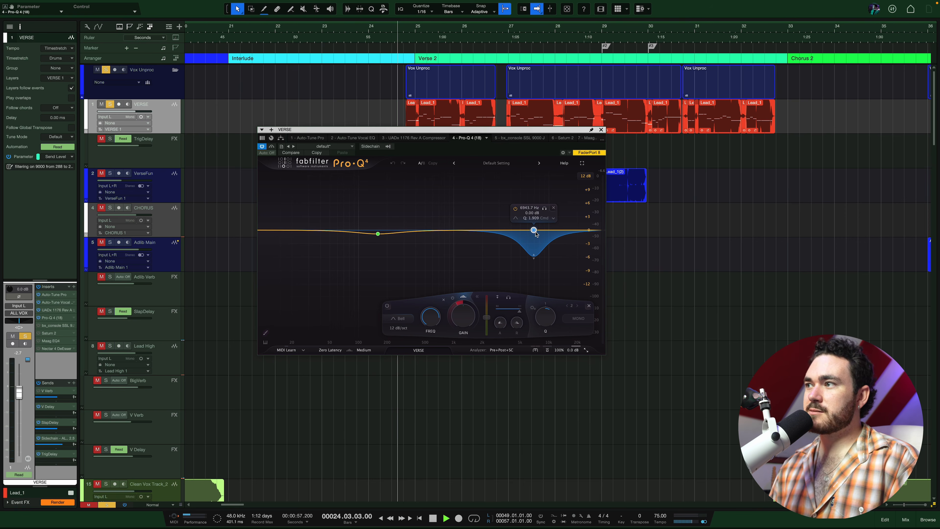
key("space")
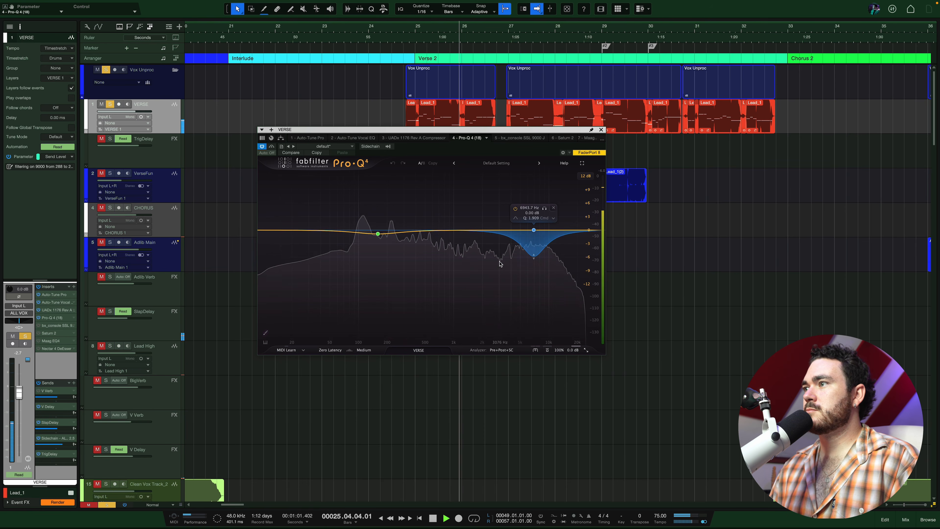
mouse_move(493, 262)
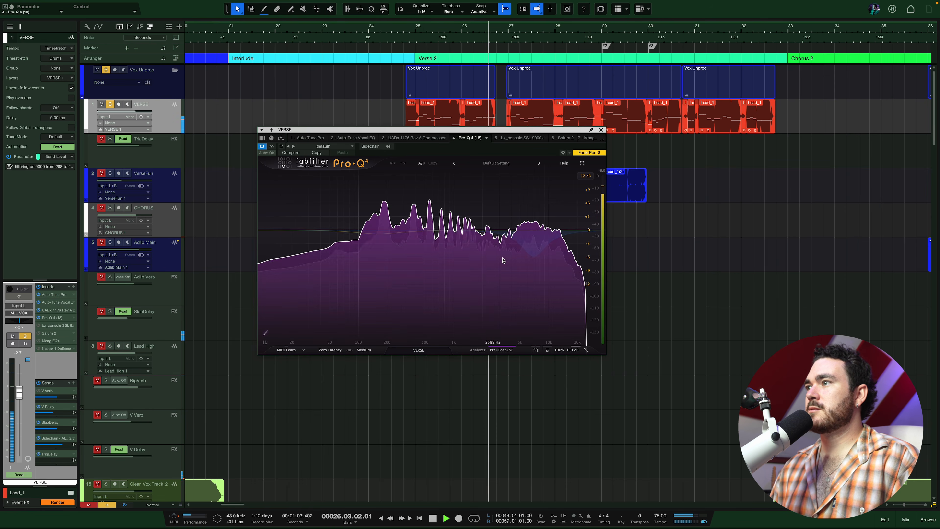
key("space")
left_click(480, 30)
key("space")
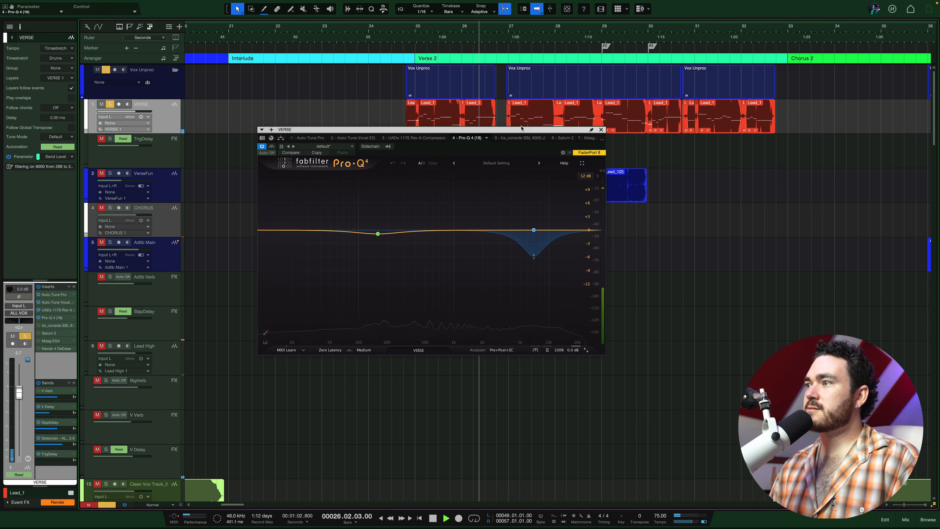
mouse_move(533, 230)
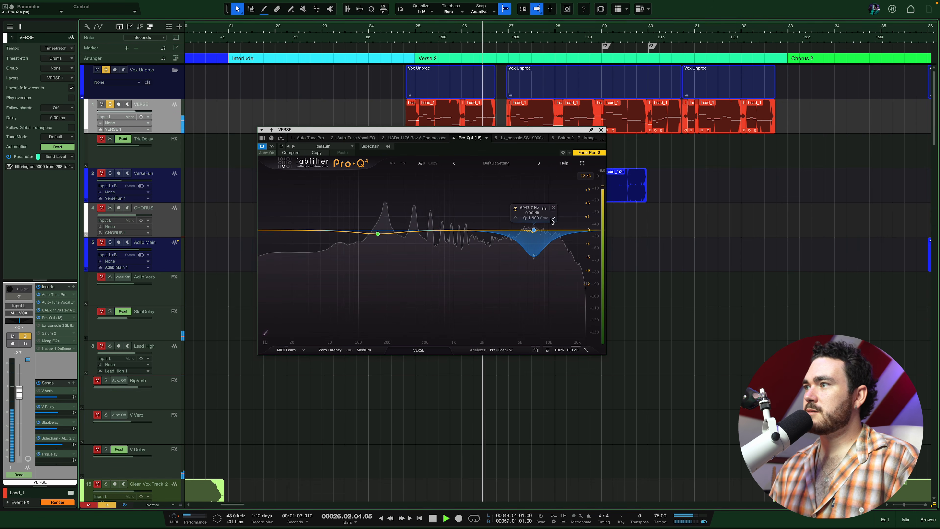
key("space")
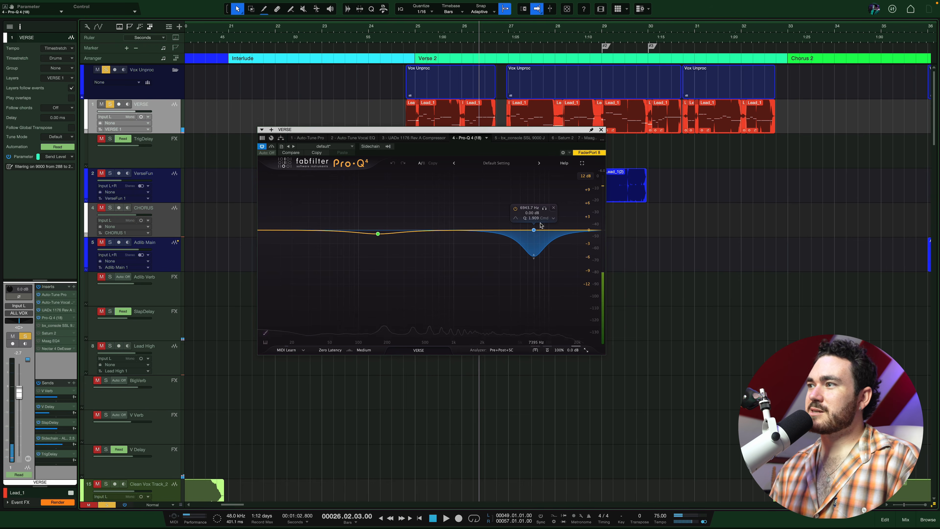
Select Pro-Q 4's high-frequency dynamic band and play the vocal to watch how the band reacts.
left_click(534, 231)
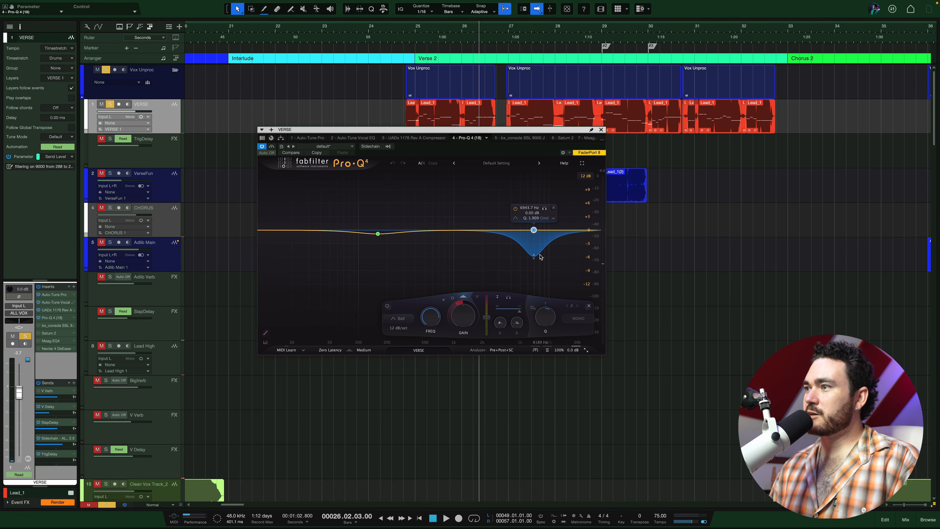
key("space")
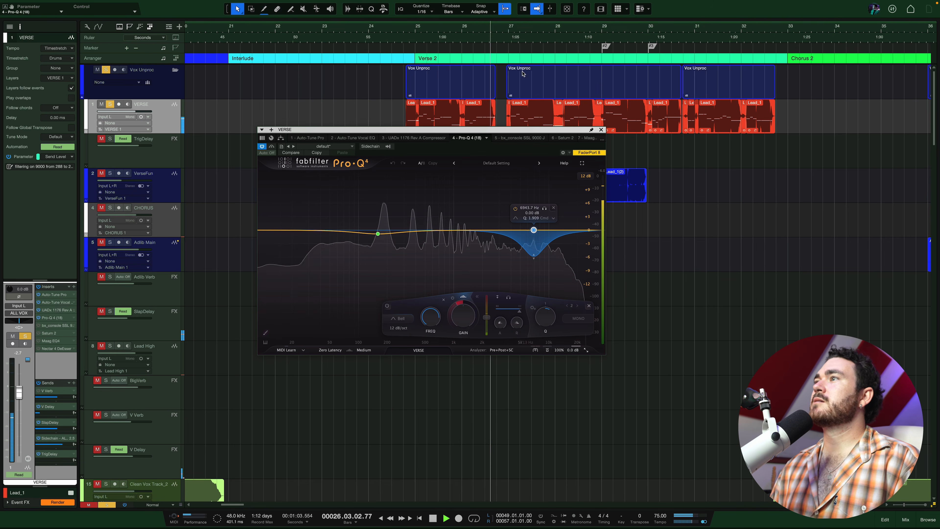
key("space")
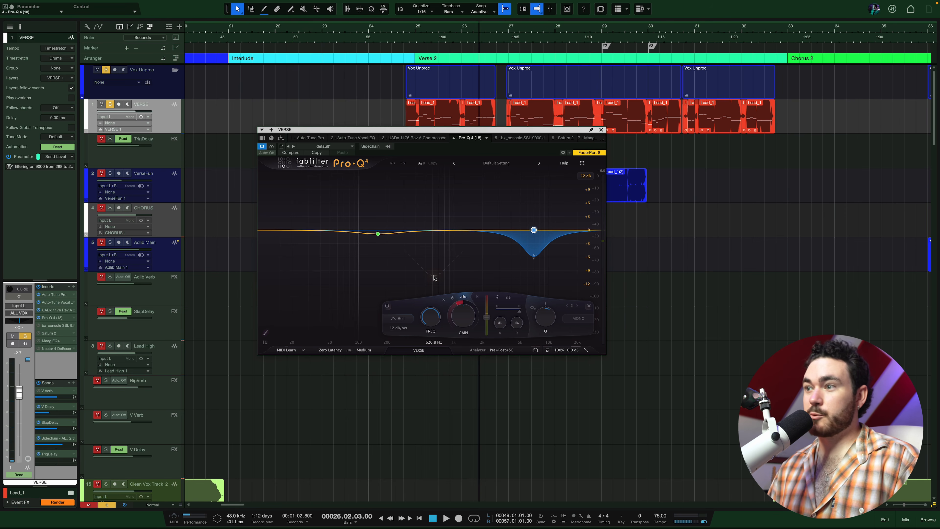
Enable bx_console SSL 9000 J on the VERSE track and compare the vocal with it bypassed and active.
left_click(519, 138)
left_click(262, 151)
left_click(261, 147)
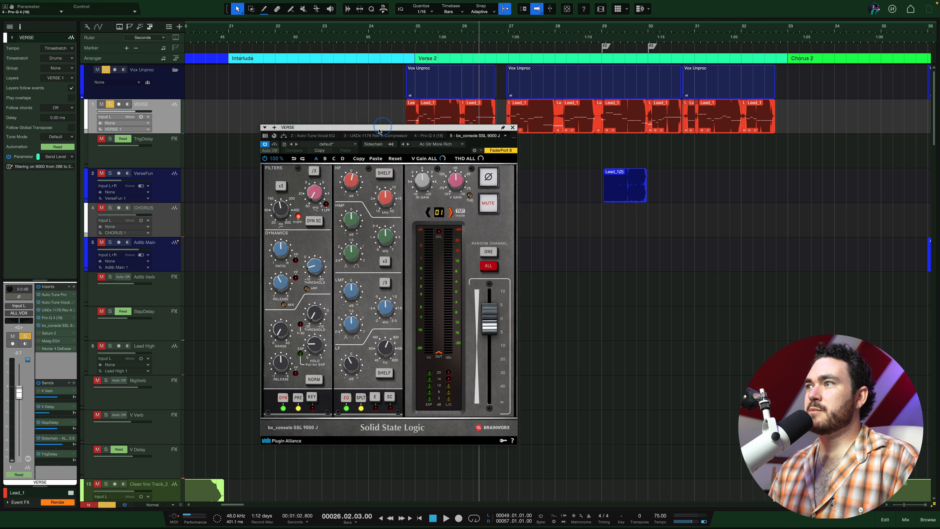
left_click_drag(378, 130, 398, 116)
key("space")
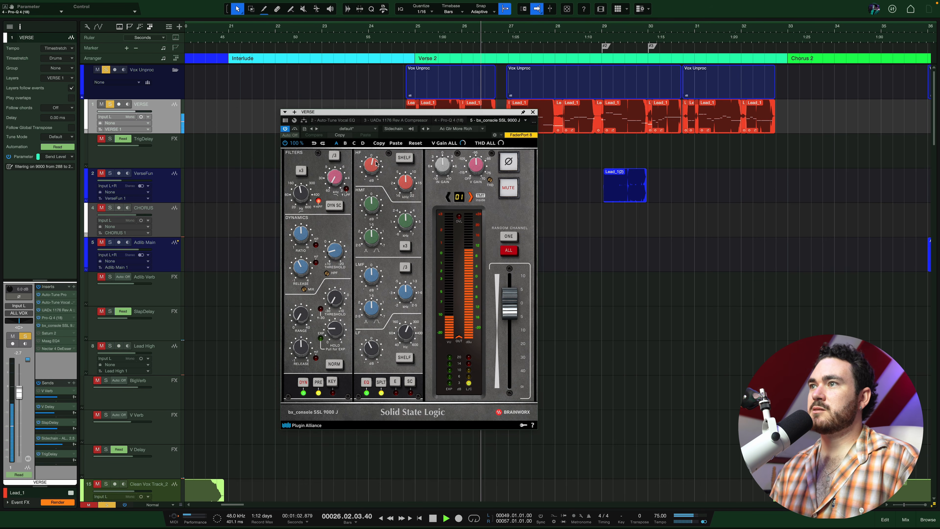
left_click(295, 129)
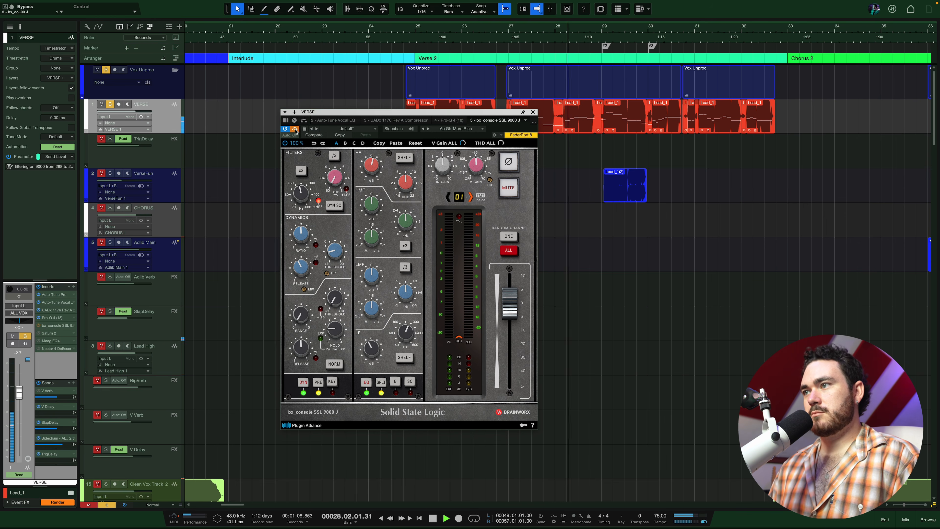
left_click(295, 129)
key("space")
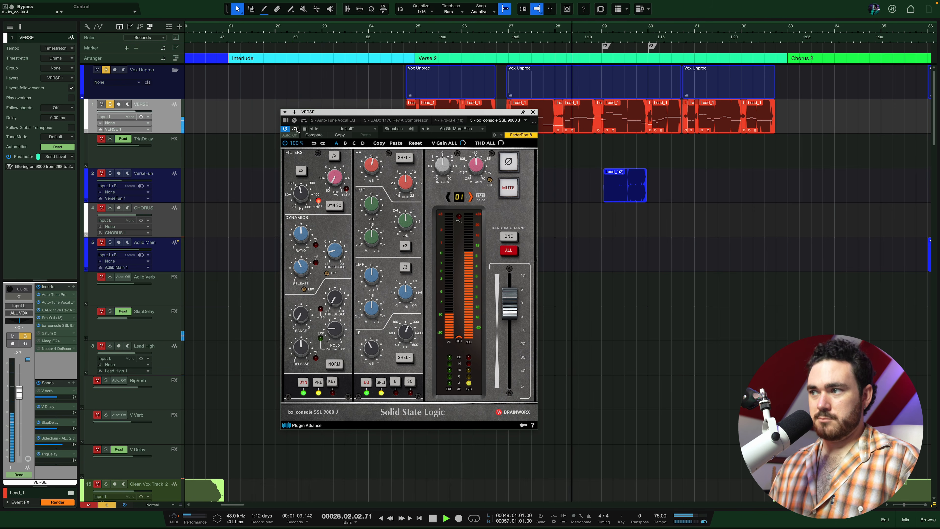
key("space")
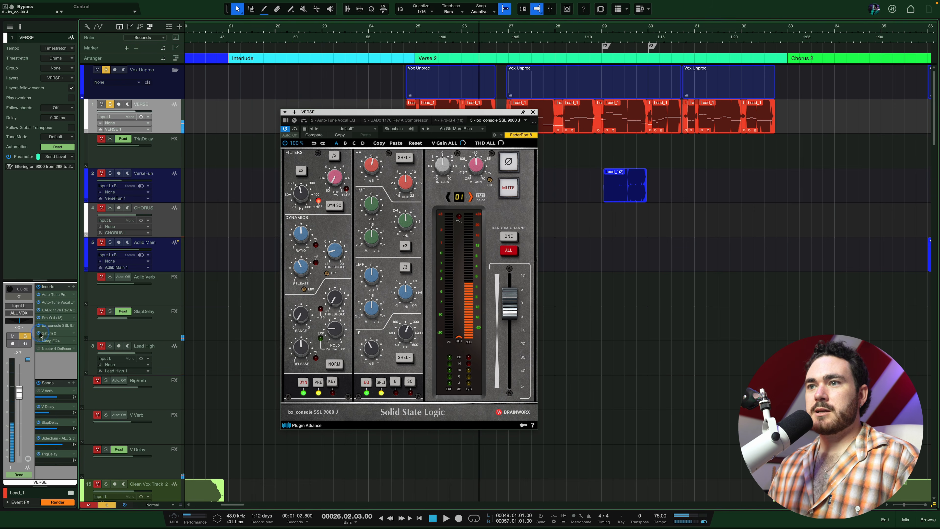
Enable Saturn 2 on the VERSE track and compare the vocal with its Warm Tape saturation bypassed and active.
left_click(49, 333)
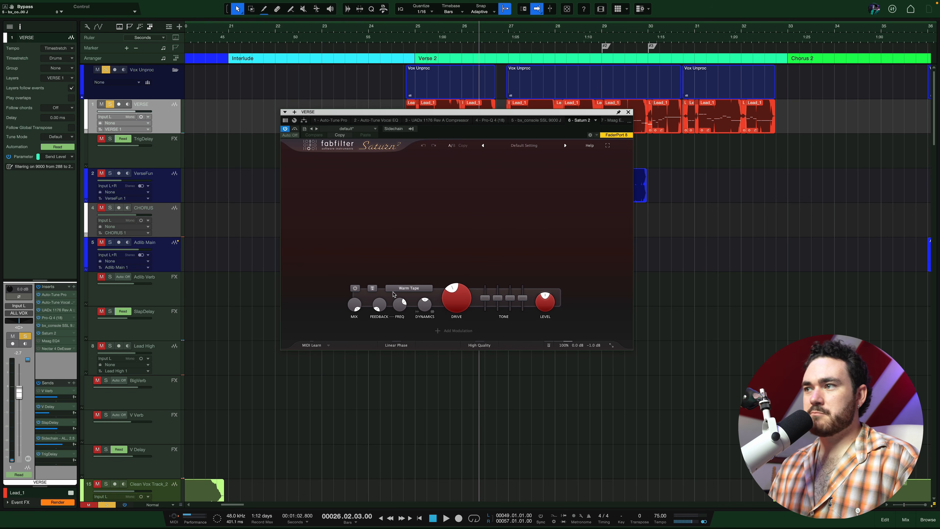
key("space")
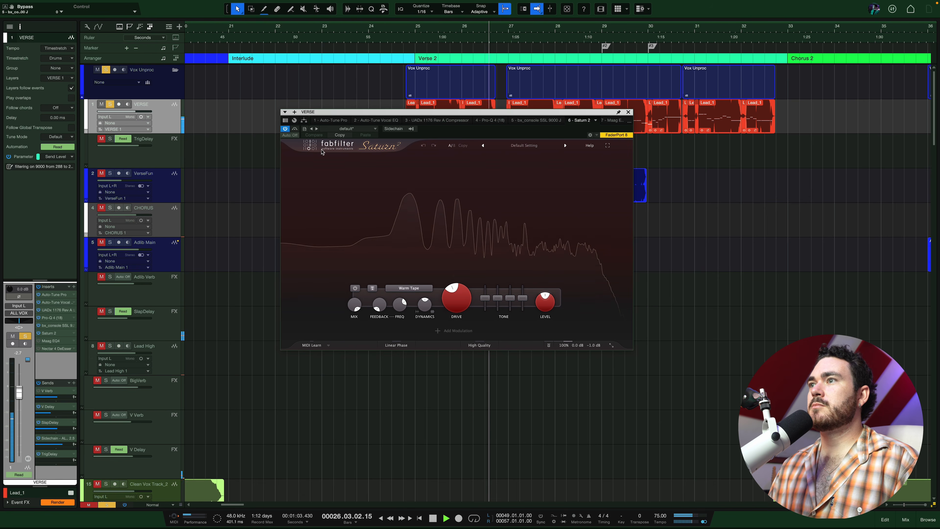
left_click(294, 129)
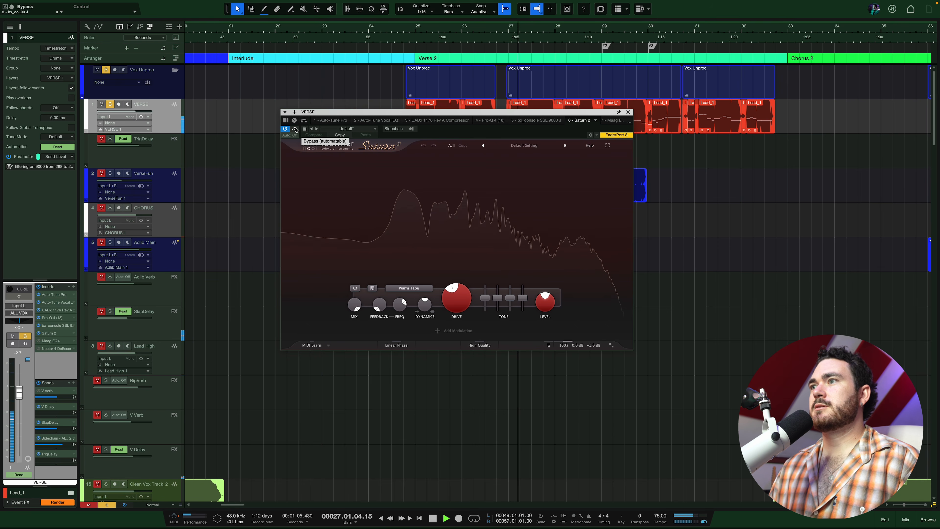
left_click(295, 129)
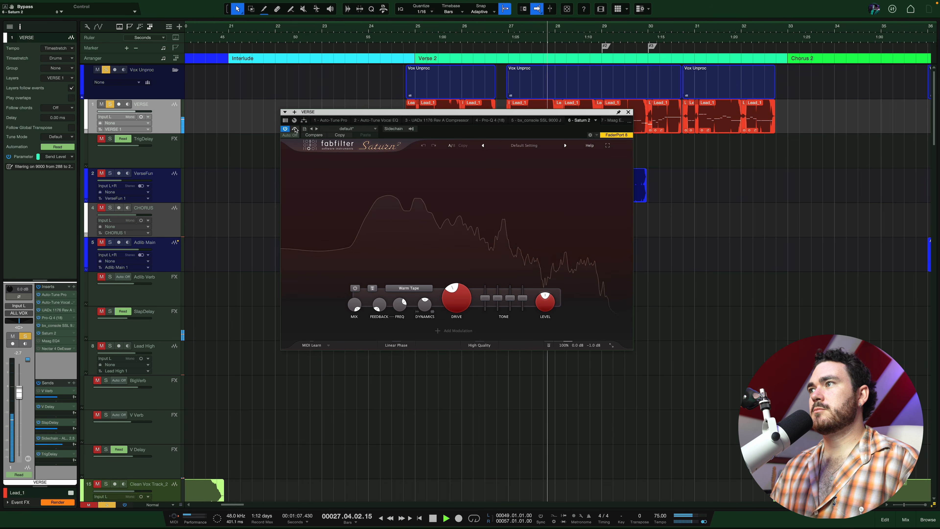
Audition different Drive amounts in Saturn 2 during playback and undo the last Drive change.
left_click_drag(459, 302, 463, 225)
key("space")
left_click_drag(459, 301, 446, 354)
key("space")
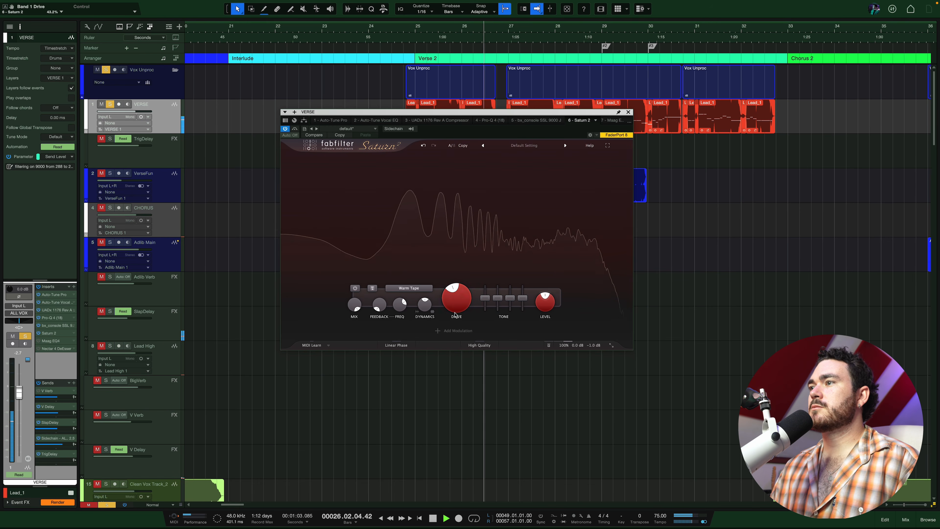
left_click_drag(455, 306, 455, 302)
key("space")
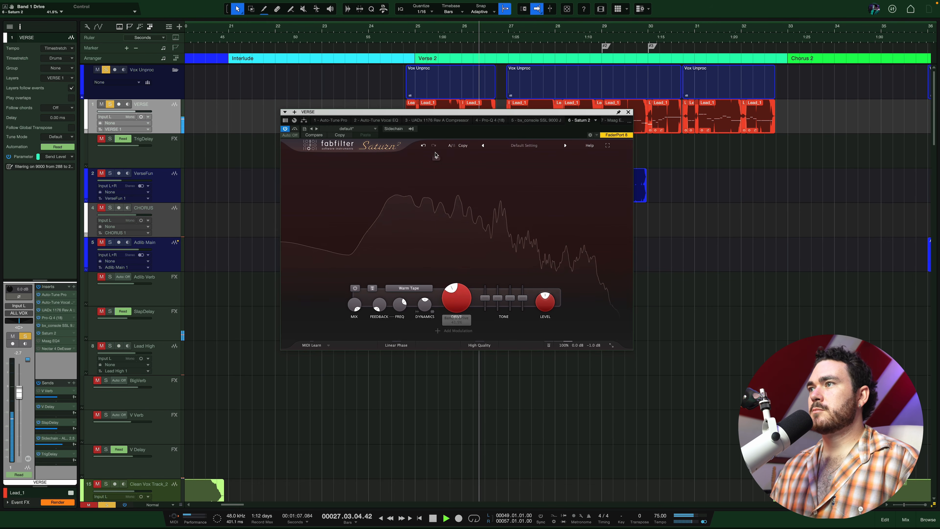
left_click(424, 146)
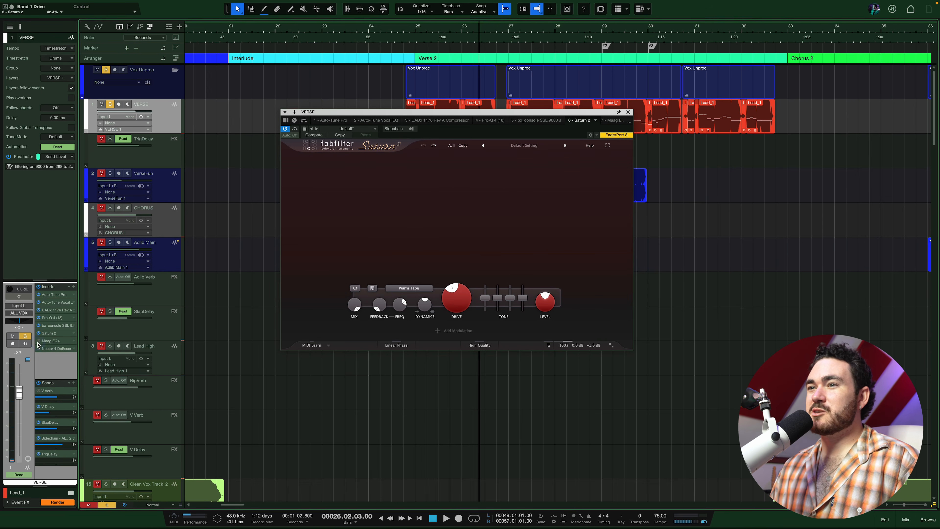
Enable Maag EQ4 on the VERSE track and compare the vocal with it bypassed and active.
left_click(49, 341)
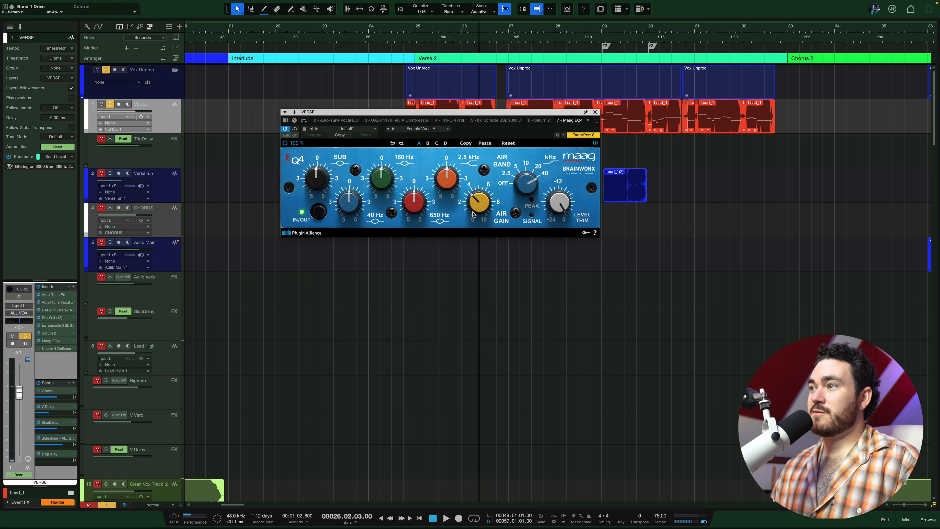
left_click(477, 203)
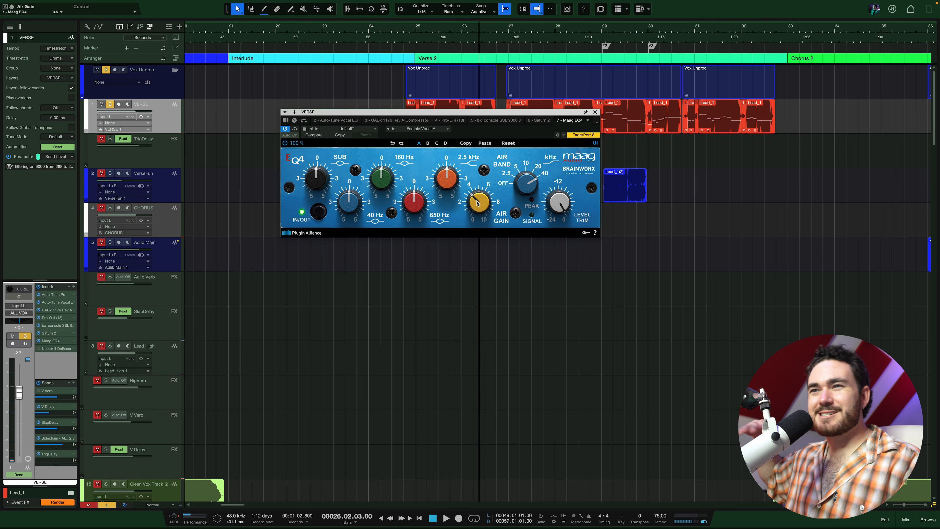
key("space")
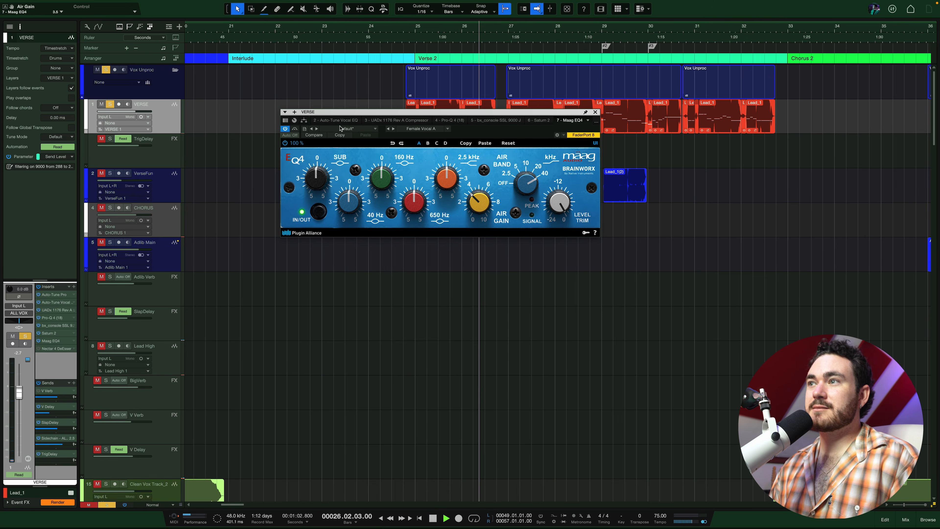
left_click(294, 129)
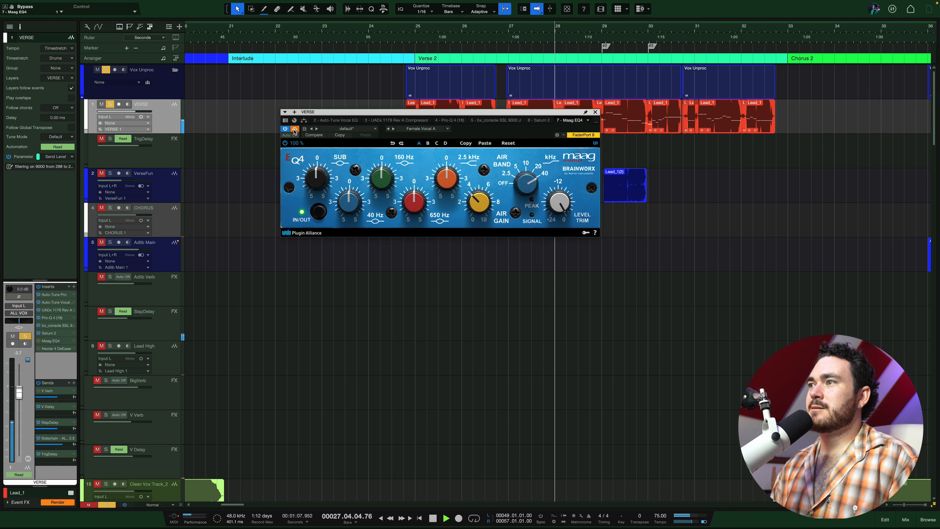
left_click(294, 130)
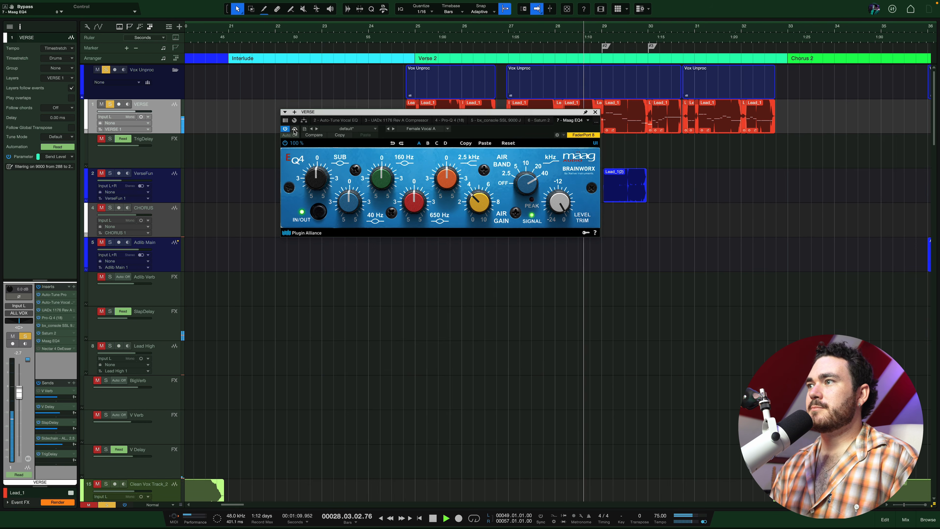
key("space")
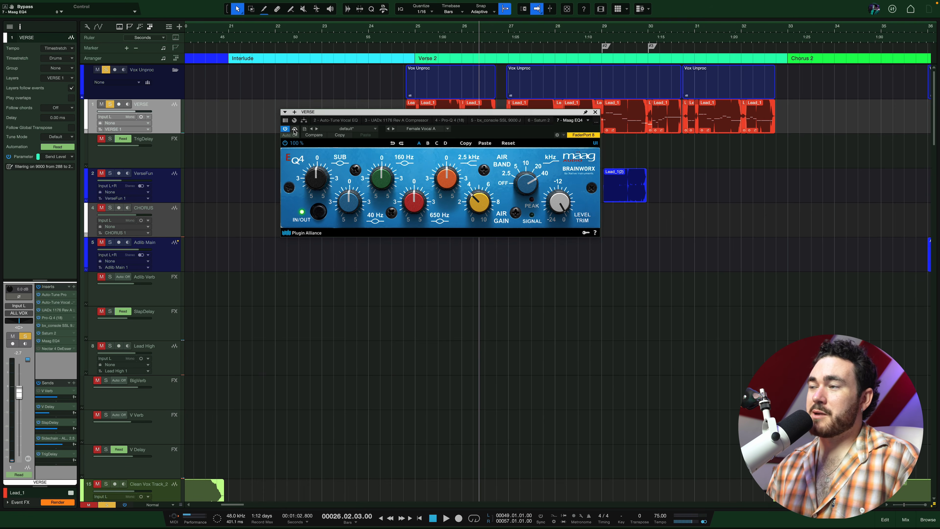
Audition Maag EQ4's Air Gain at its maximum of 10 and at 0 during playback, and return it to 3.5.
scroll(483, 208, "up", 5)
key("space")
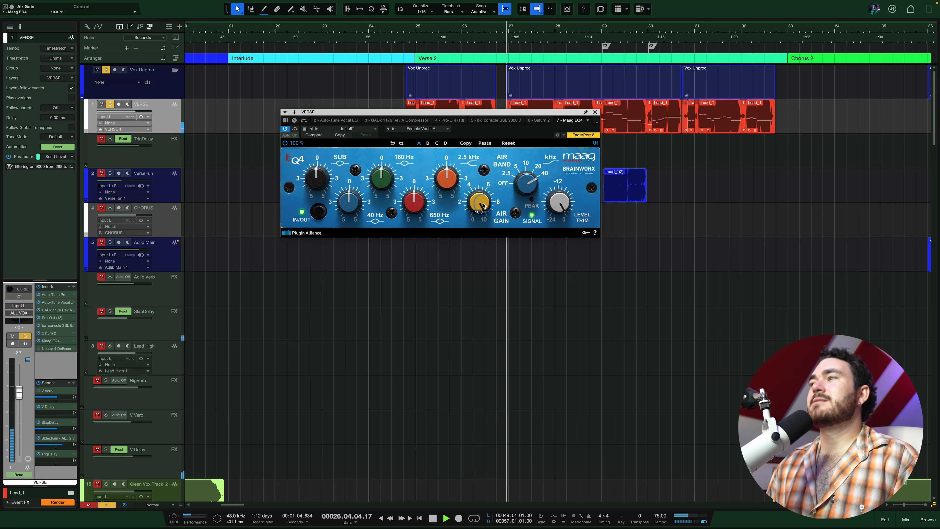
scroll(483, 207, "down", 5)
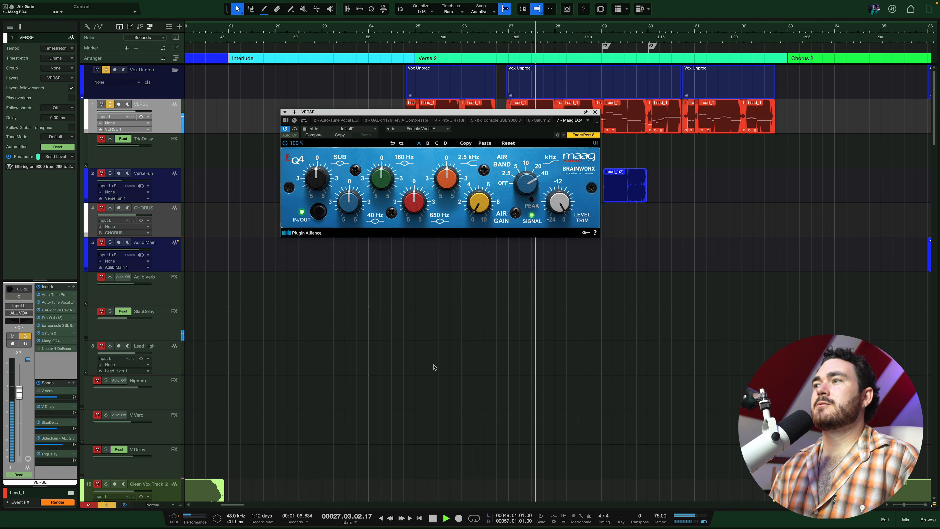
key("space")
scroll(478, 197, "up", 3)
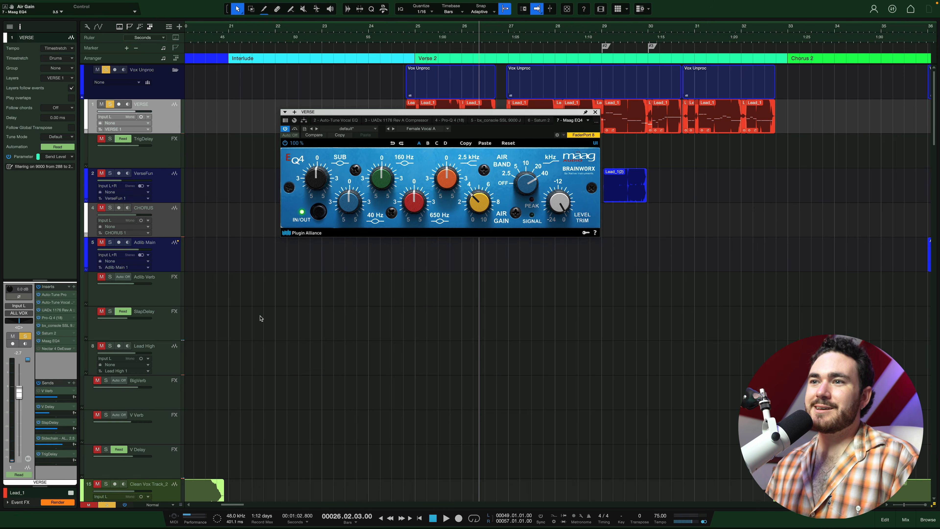
Enable and audition Nectar 4 DeEsser on the VERSE track from bar 26, and save the song.
left_click(55, 348)
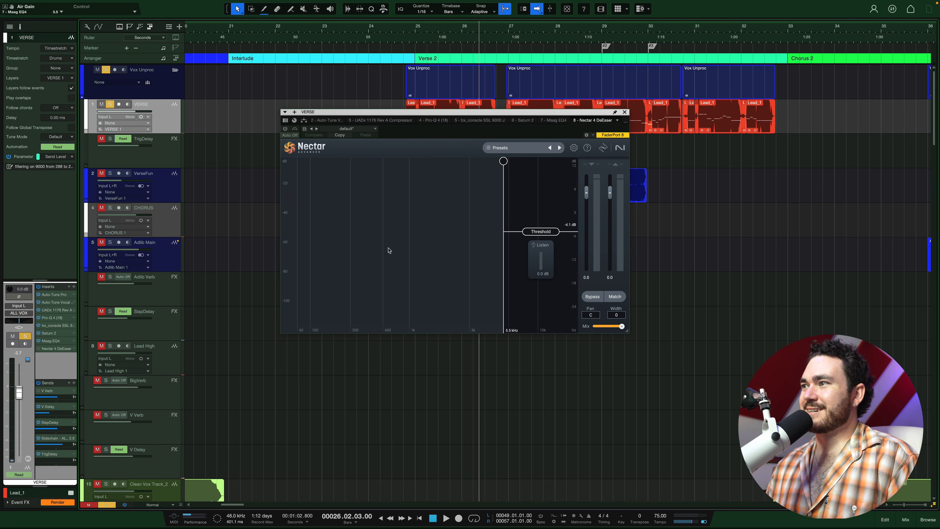
key("space")
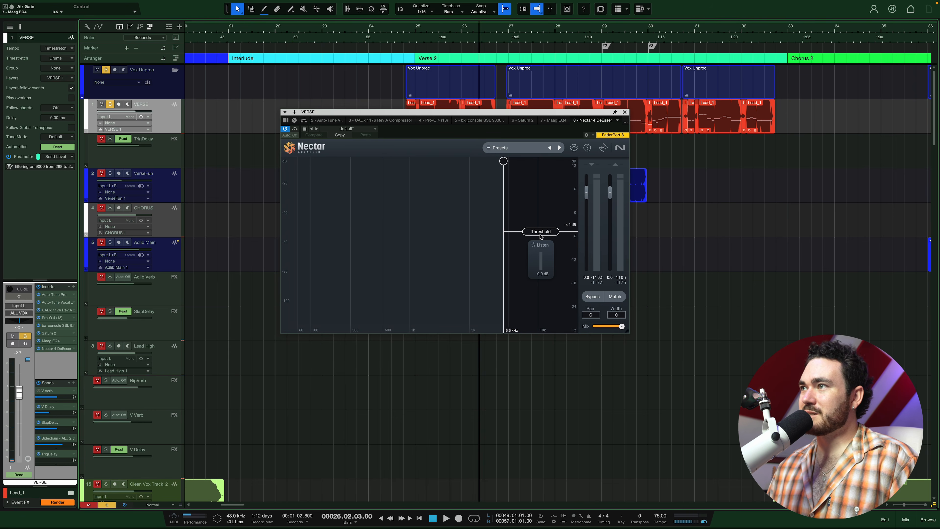
key("space")
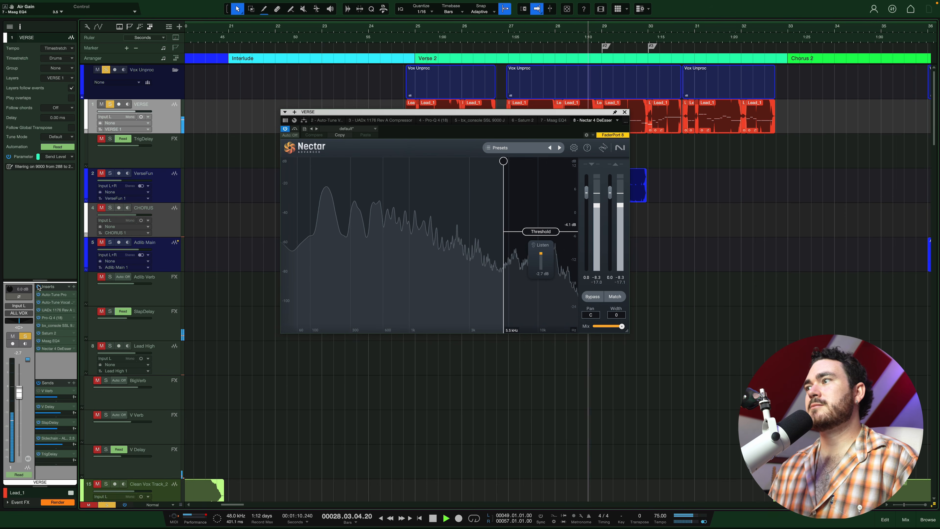
key("space")
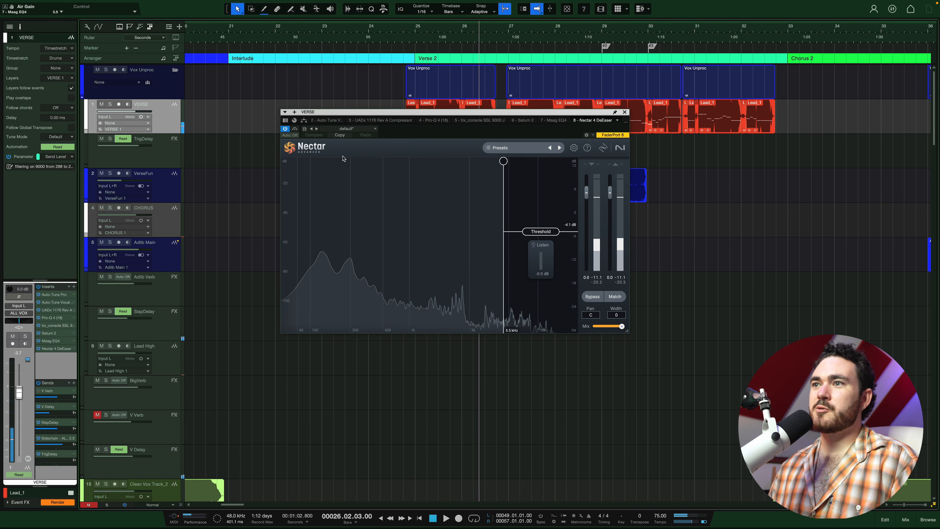
key("super+s")
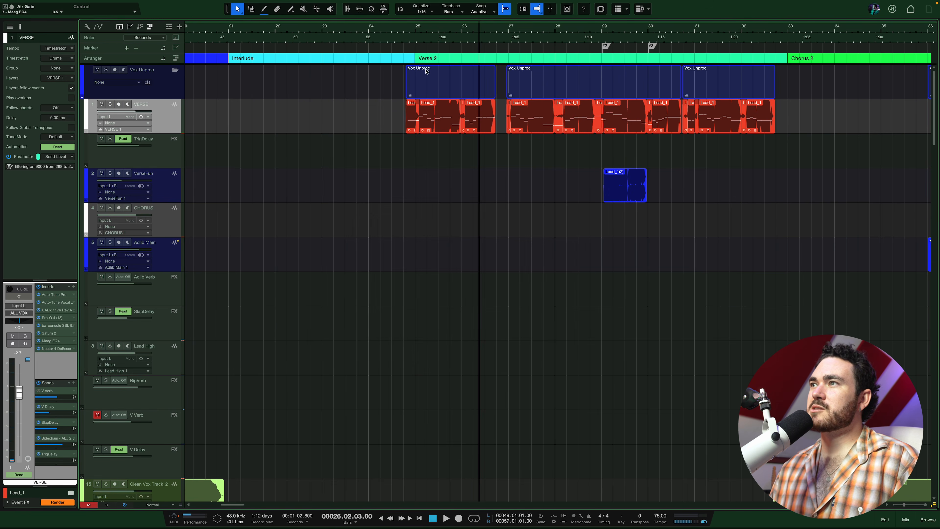
Play the full mix from bar 24 and compare the verse vocal with all VERSE inserts bypassed and active.
left_click(405, 37)
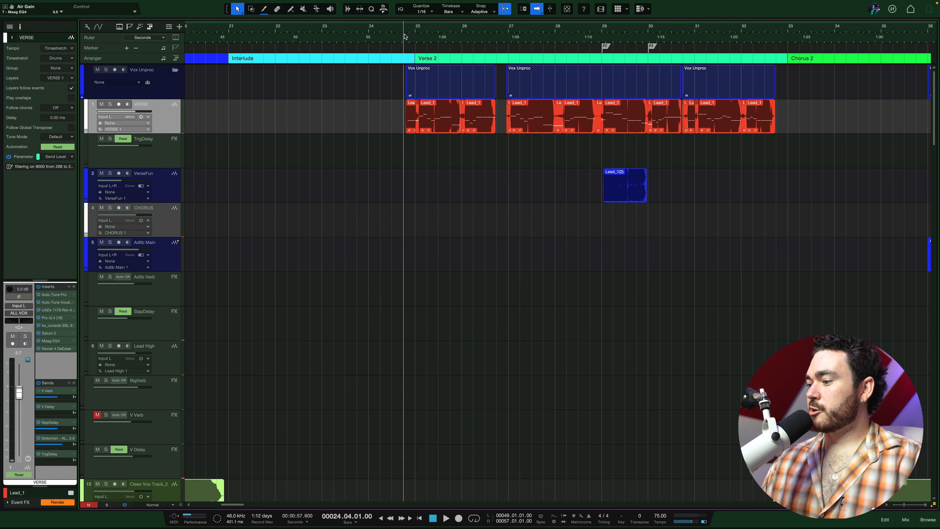
key("space")
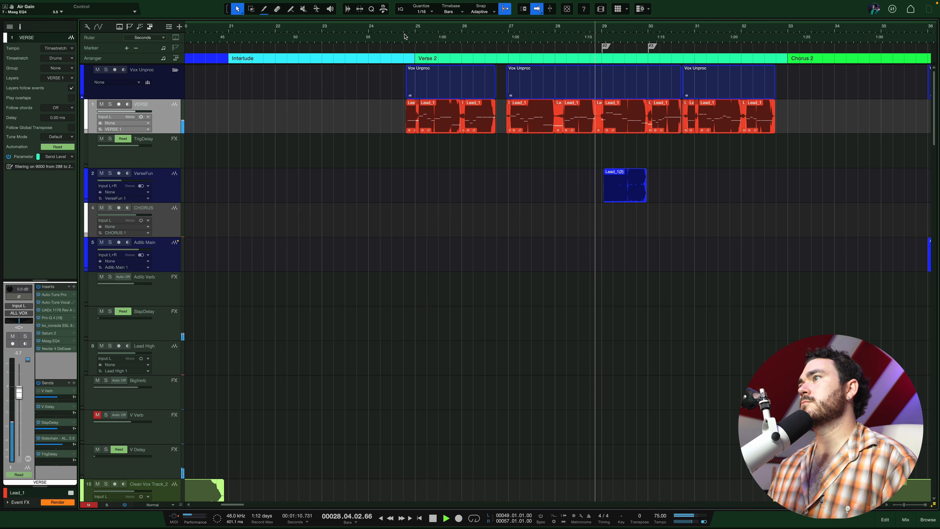
left_click(37, 287)
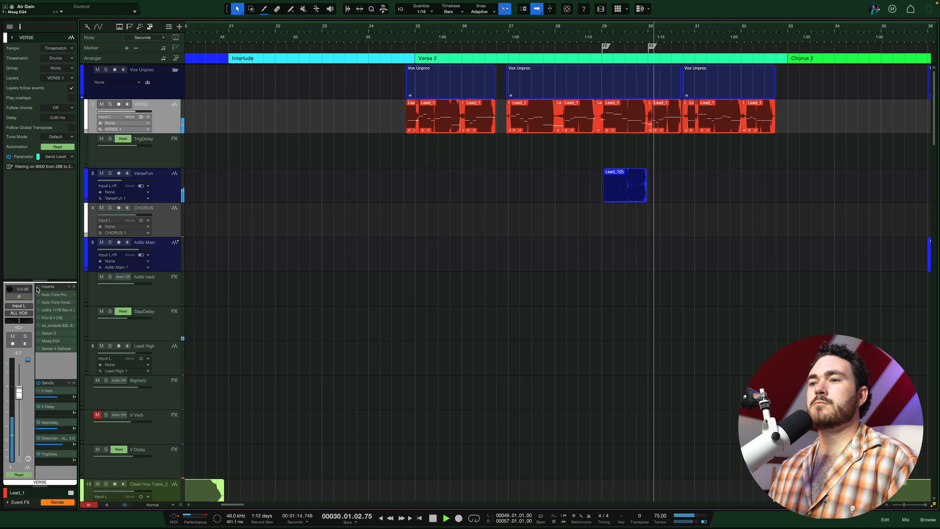
left_click(38, 288)
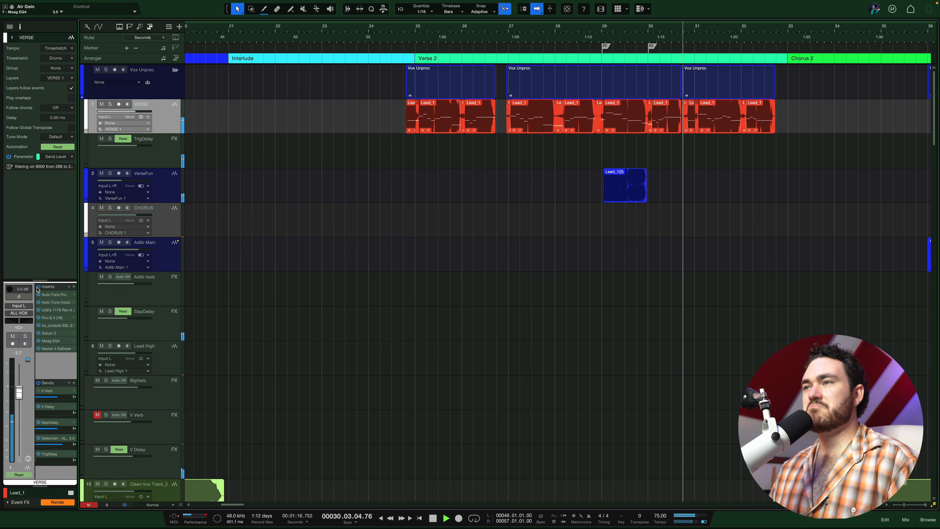
key("space")
Save the song and open Sandman Pro on the soloed TrigDelay channel.
key("super+s")
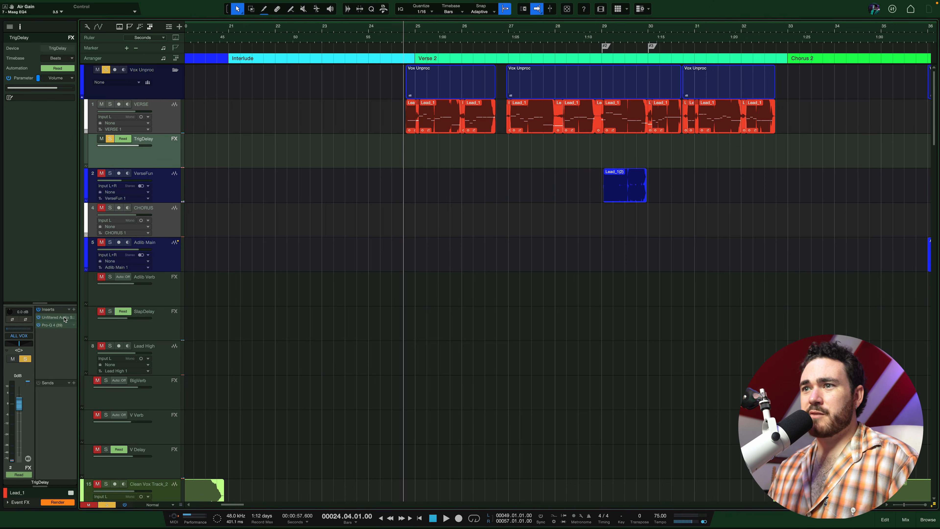
left_click(65, 317)
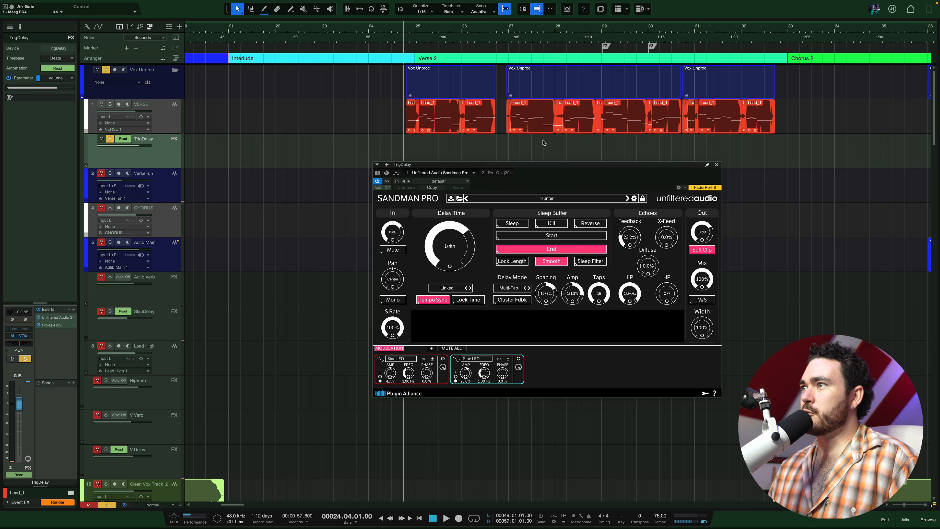
Show the track automation, audition the soloed TrigDelay return around the delay throw at bar 30, and hide the automation again.
key("a")
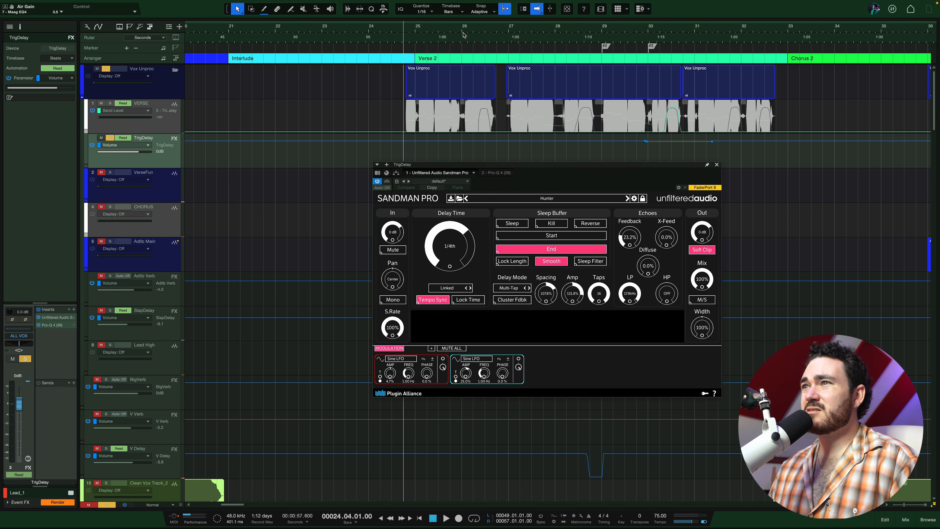
left_click(480, 30)
key("space")
left_click(658, 31)
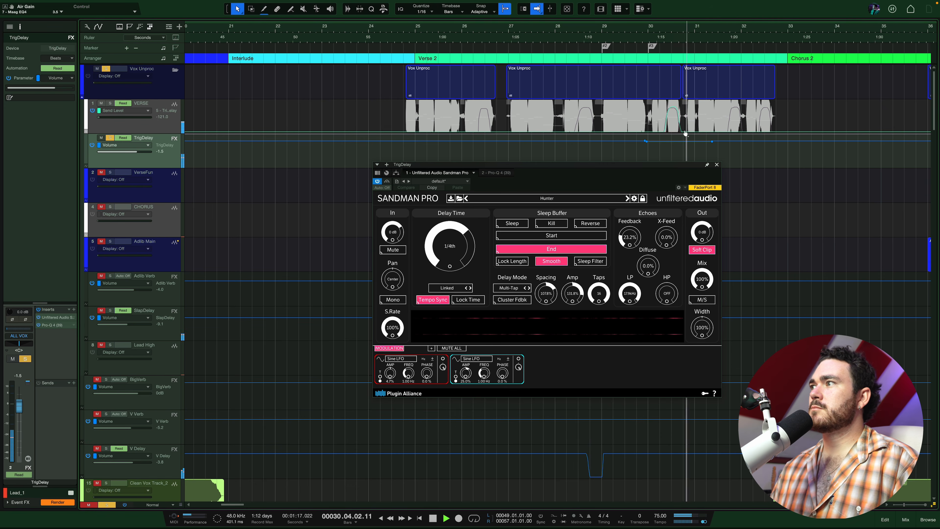
key("space")
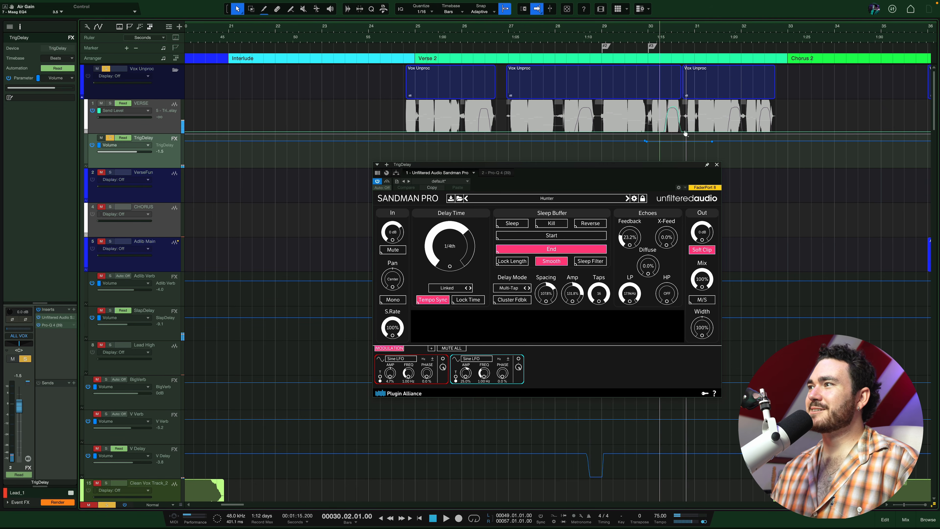
key("space")
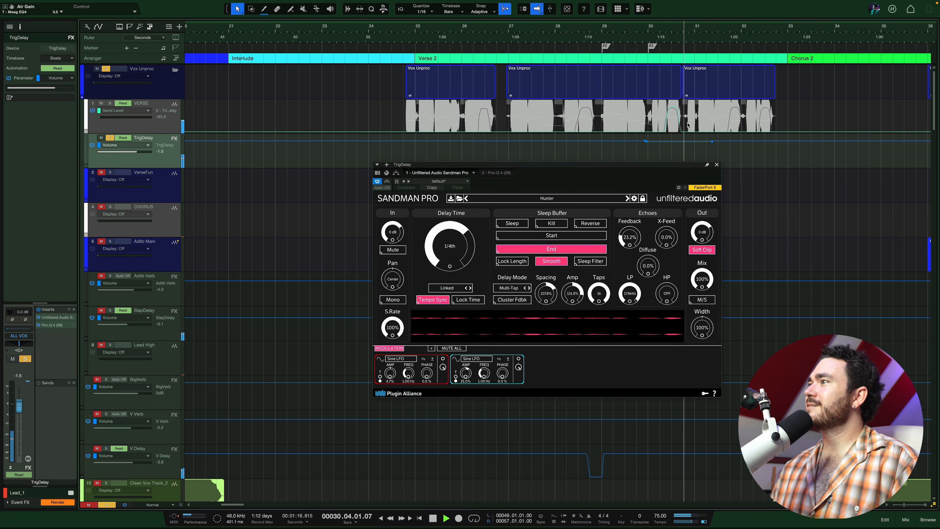
key("space")
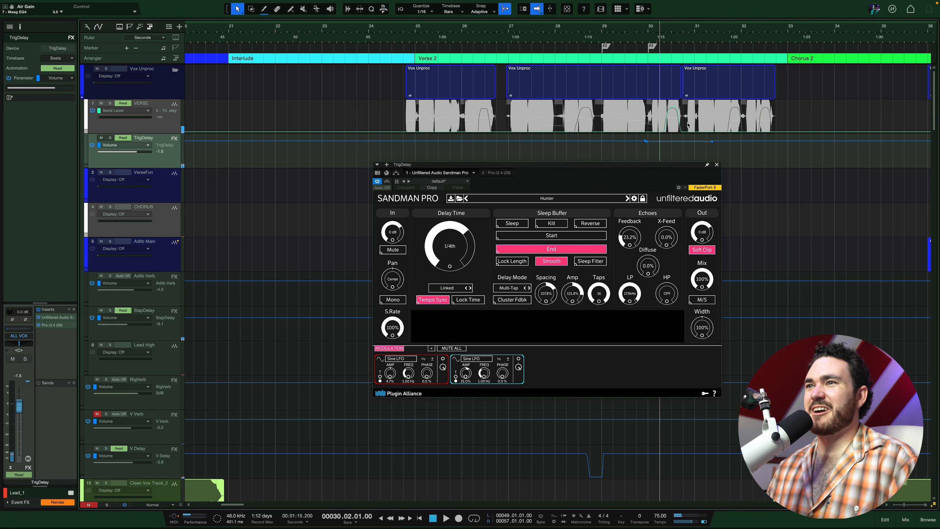
key("a")
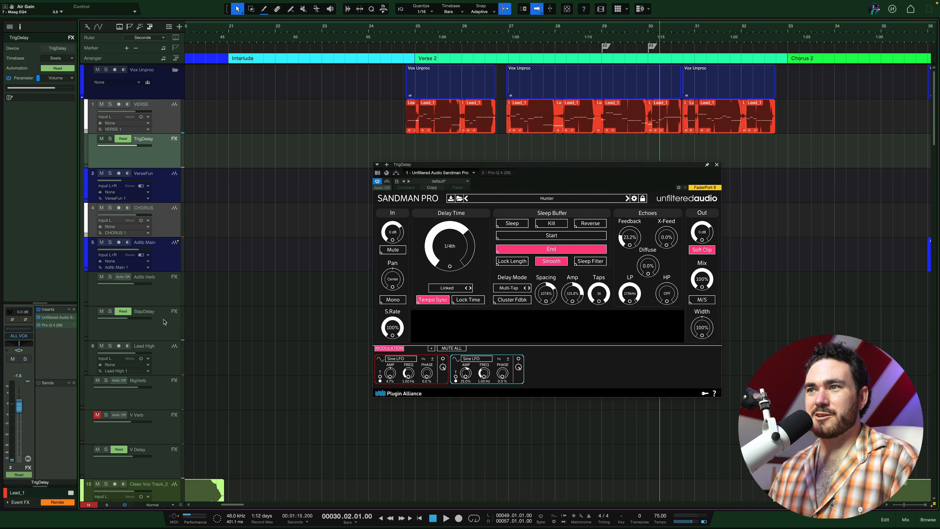
Open ValhallaDelay on the SlapDelay channel and audition the delay soloed from bar 30.
left_click(170, 288)
left_click(166, 315)
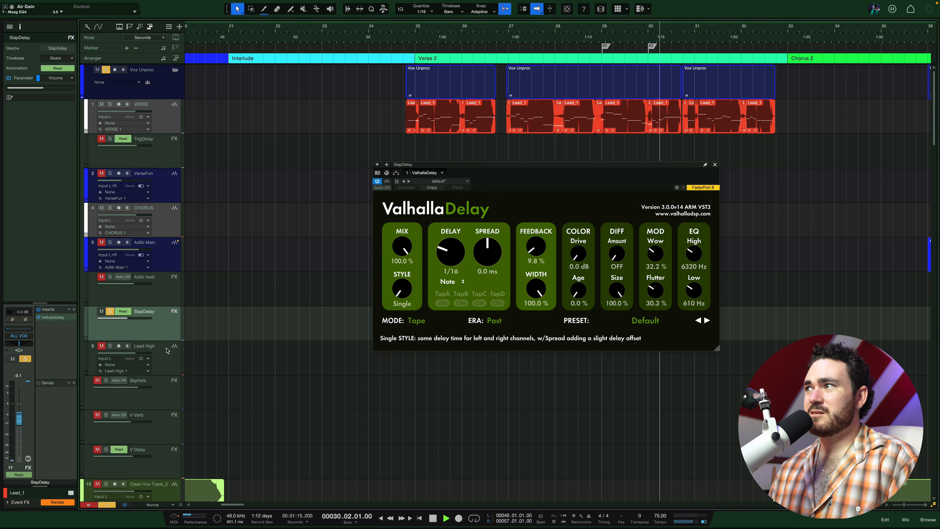
key("space")
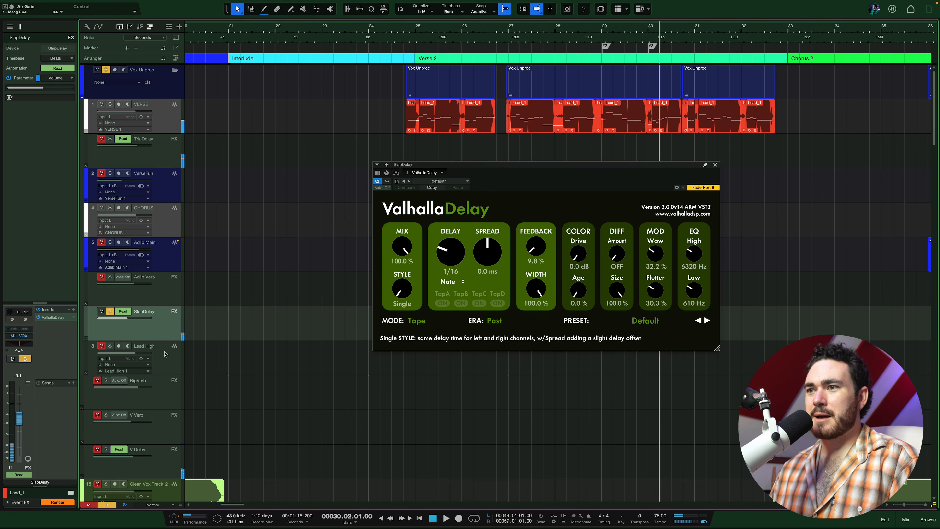
key("space")
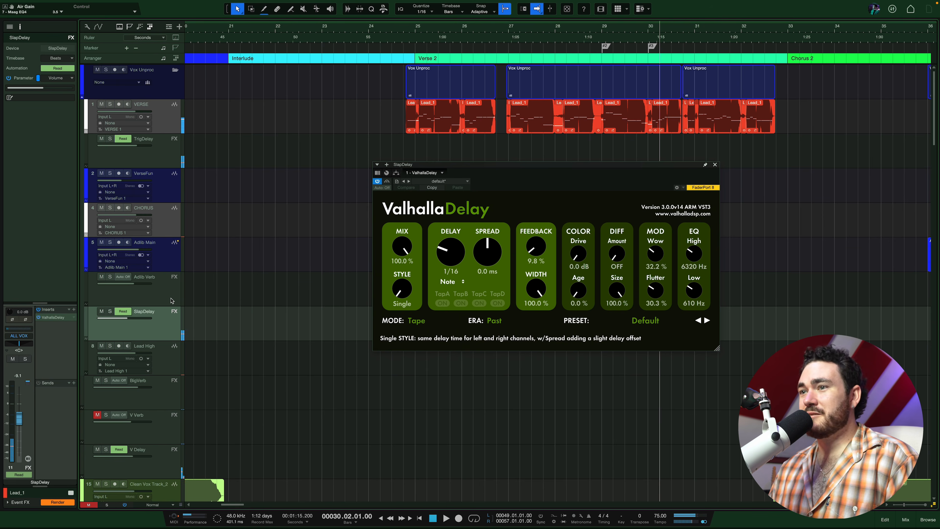
Play the soloed VERSE track without SlapDelay from just before bar 25, and clear the solo during playback.
left_click(172, 128)
left_click(409, 29)
key("s")
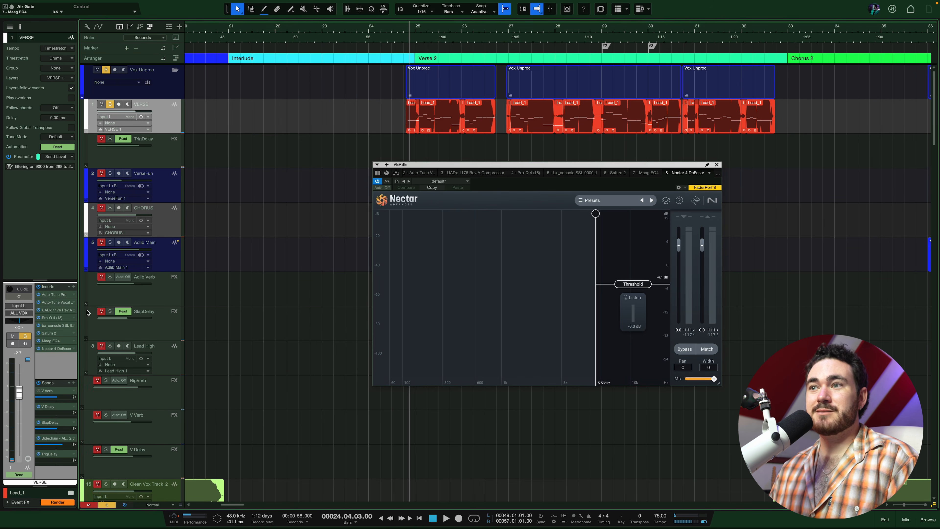
left_click(169, 330)
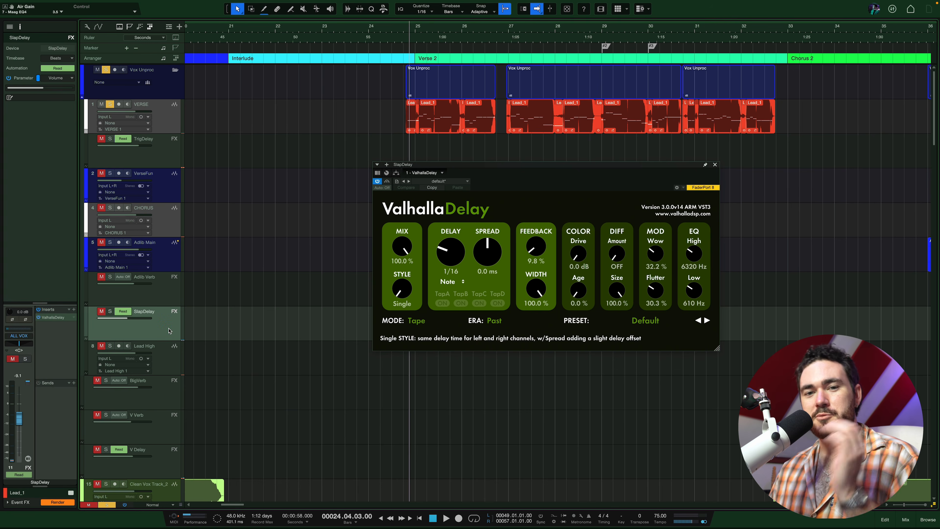
key("space")
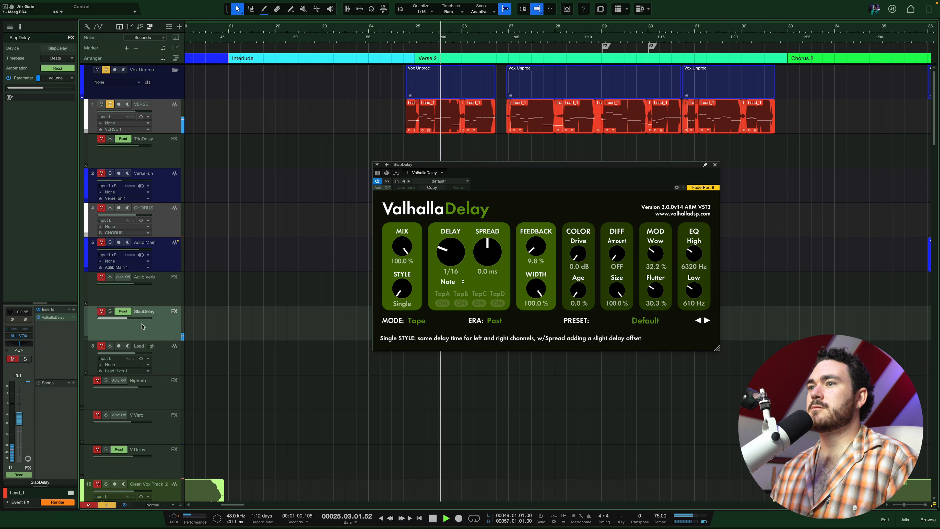
key("s")
scroll(310, 249, "down", 3)
scroll(309, 251, "down", 10)
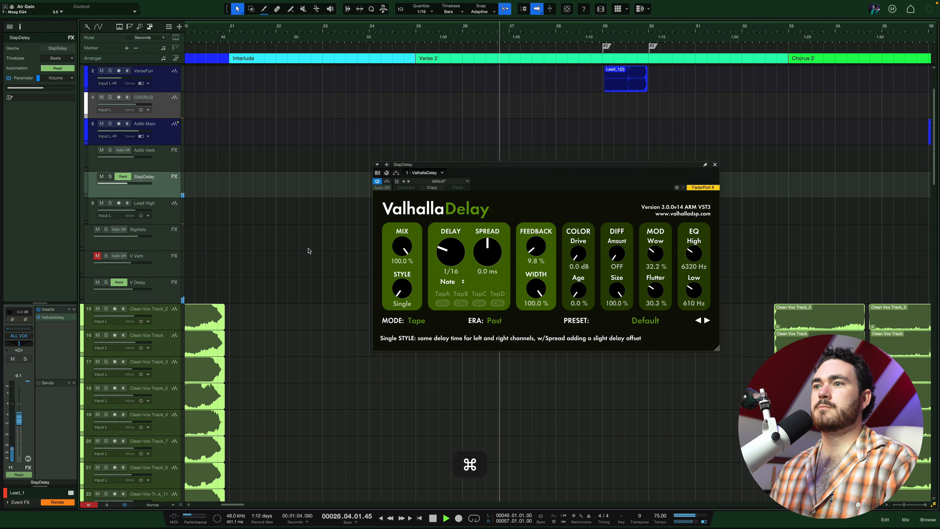
scroll(309, 250, "up", 12)
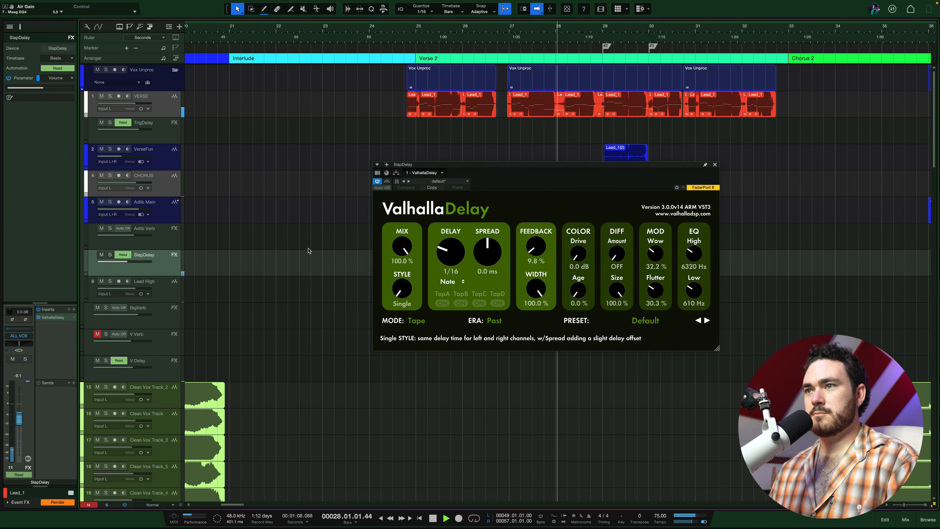
scroll(307, 251, "down", 2)
scroll(307, 251, "down", 2)
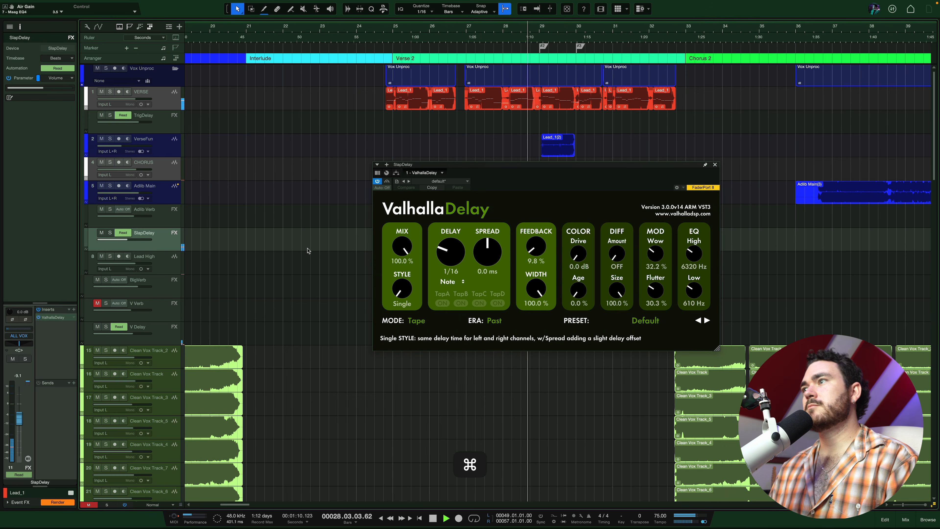